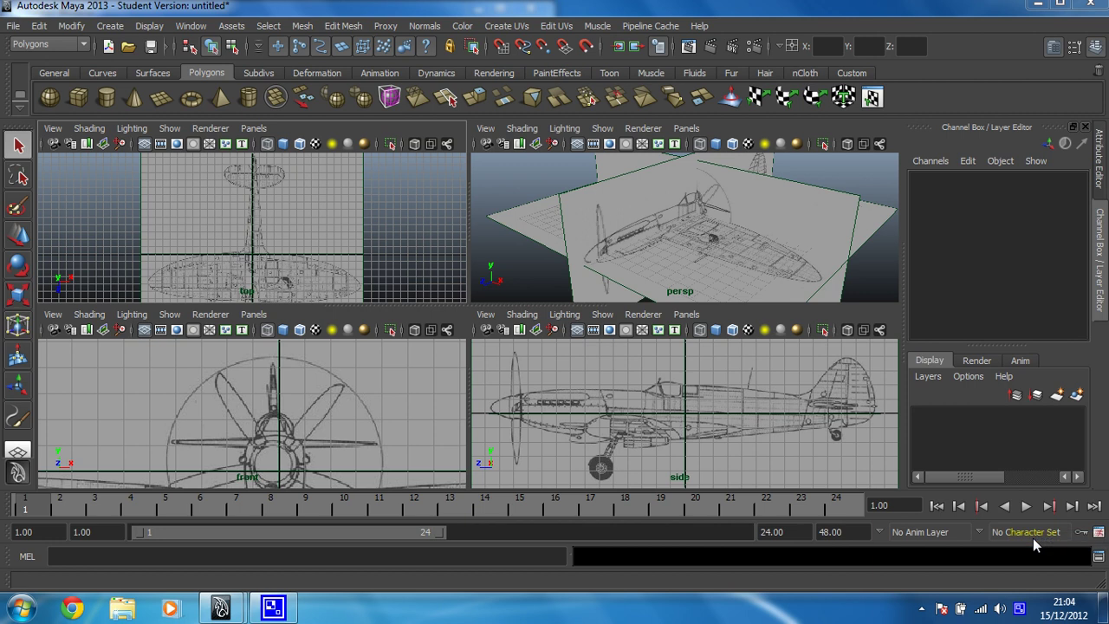
Deselect everything and orbit the maximised perspective view to inspect the reference image planes
click(420, 182)
click(602, 248)
key(space)
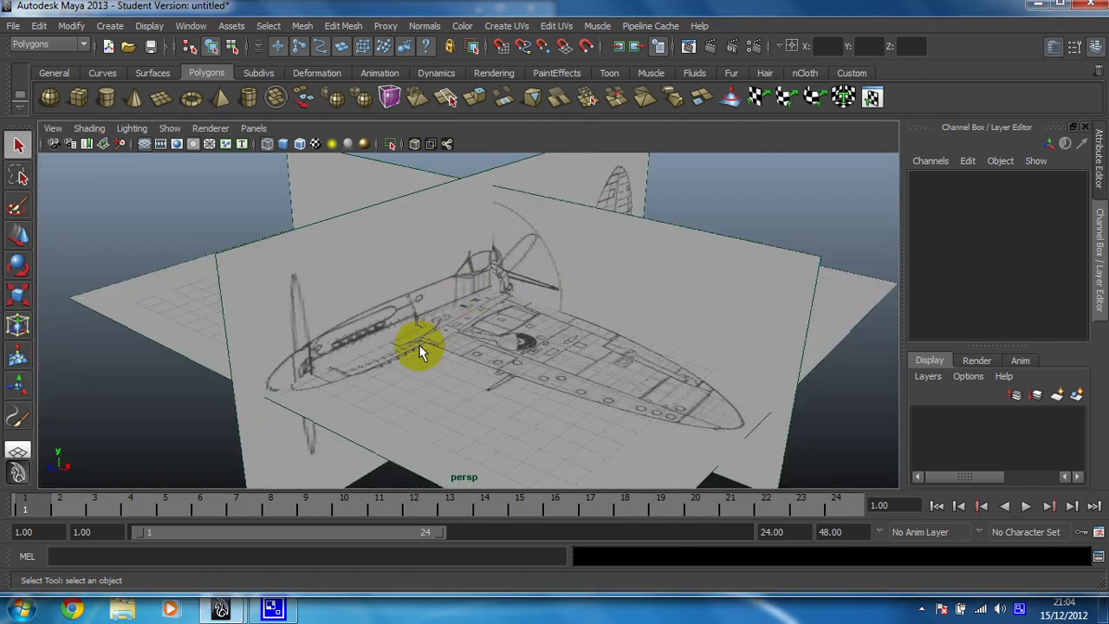
alt+drag(342, 376, 226, 343)
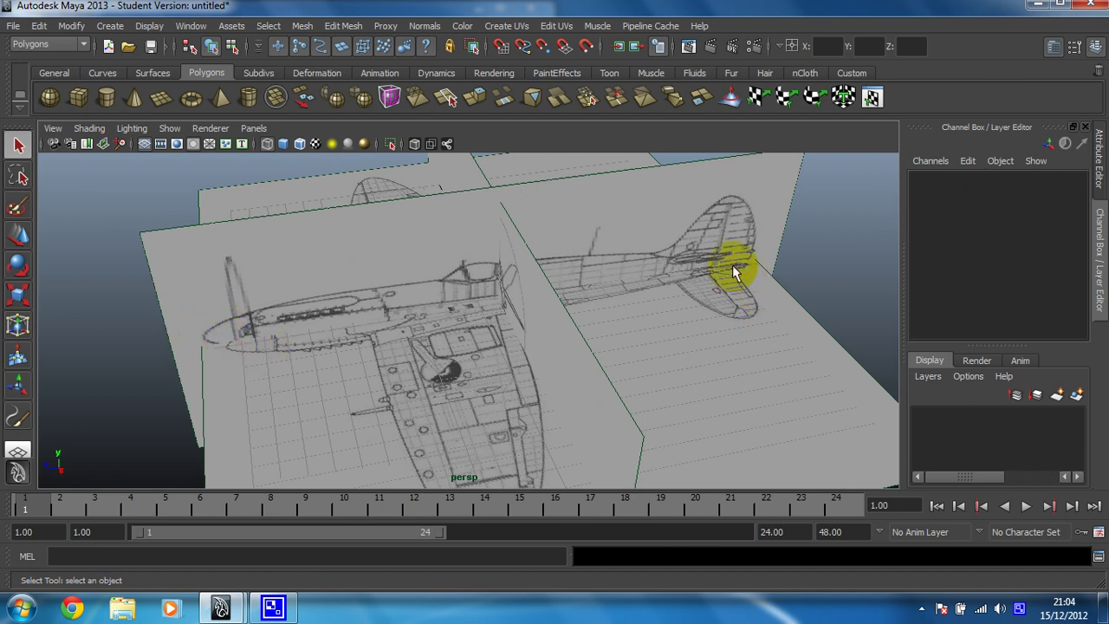
alt+drag(733, 267, 669, 284)
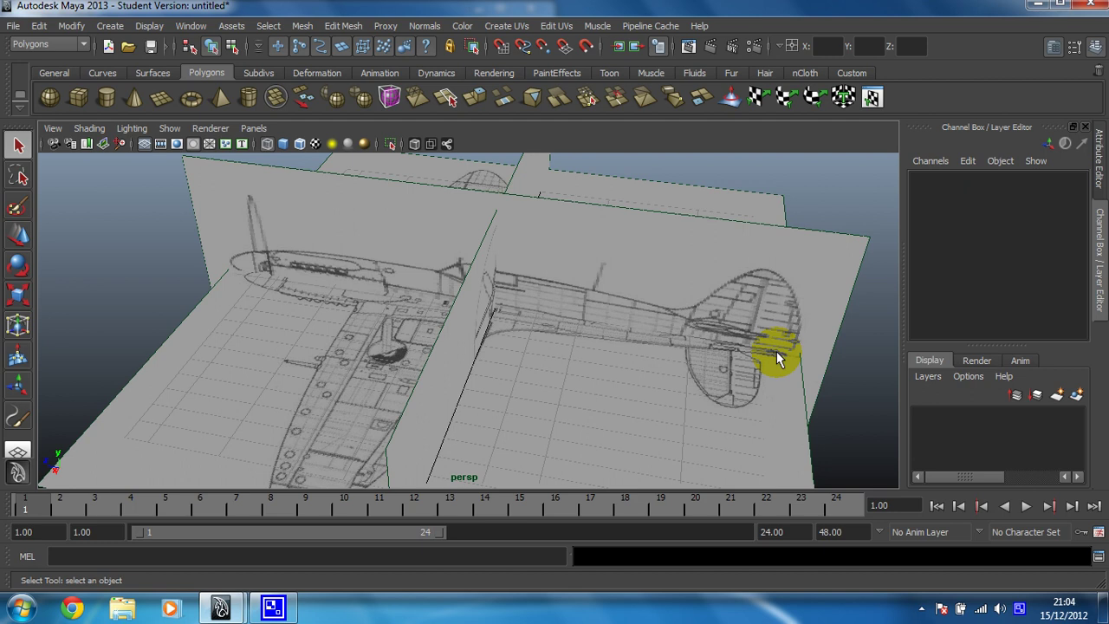
alt+drag(316, 330, 465, 279)
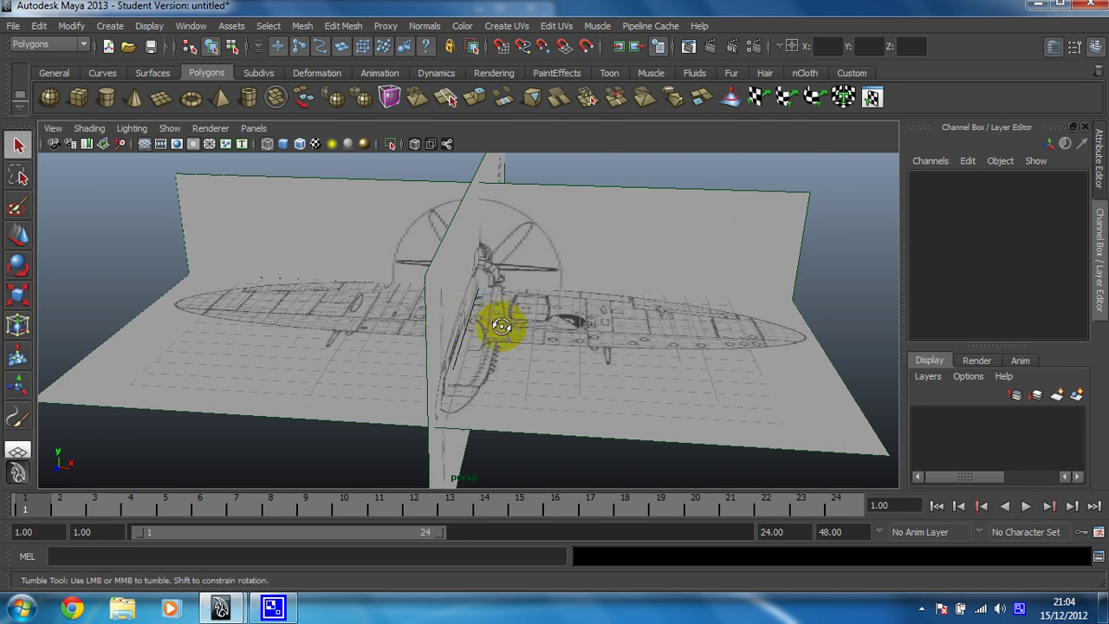
alt+drag(495, 324, 436, 324)
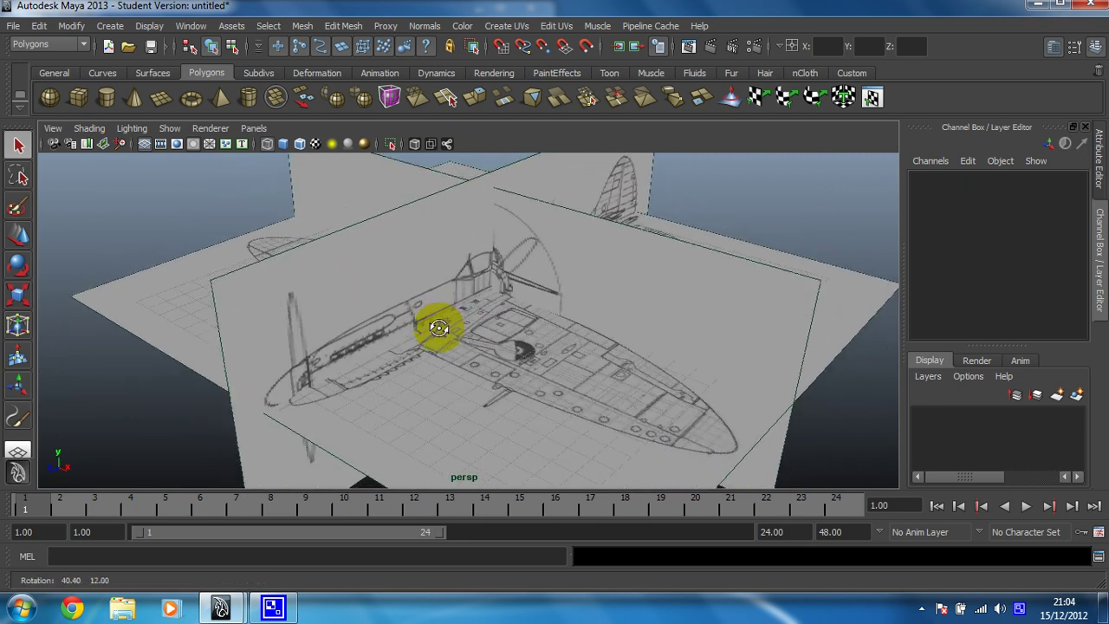
key(space)
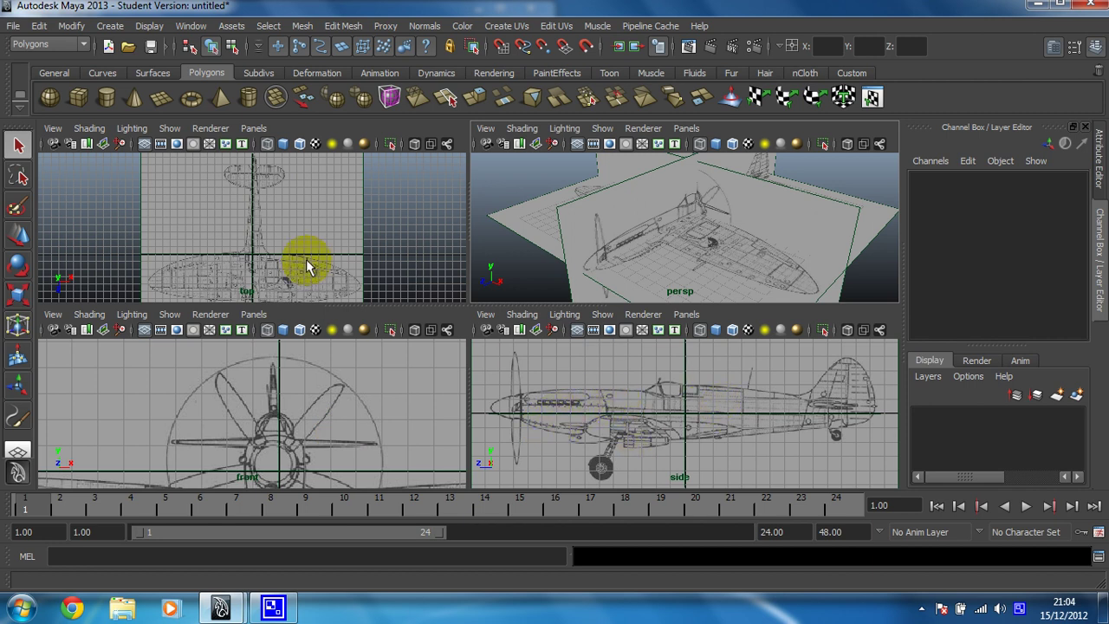
Maximise the top view, zoom in on the tailplane and select the top image plane
click(265, 251)
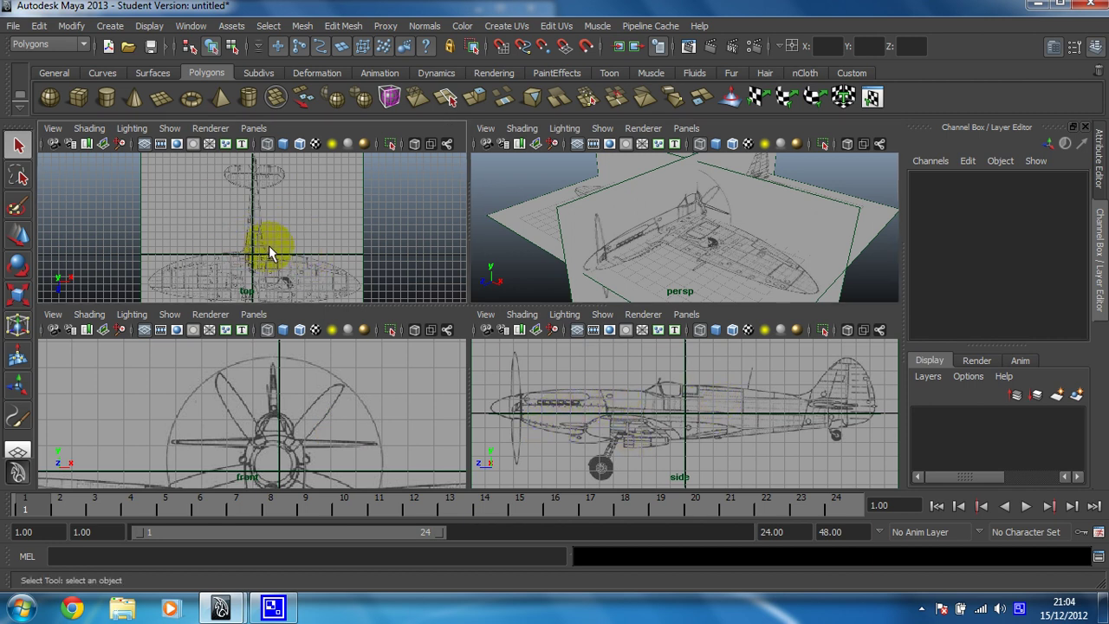
key(space)
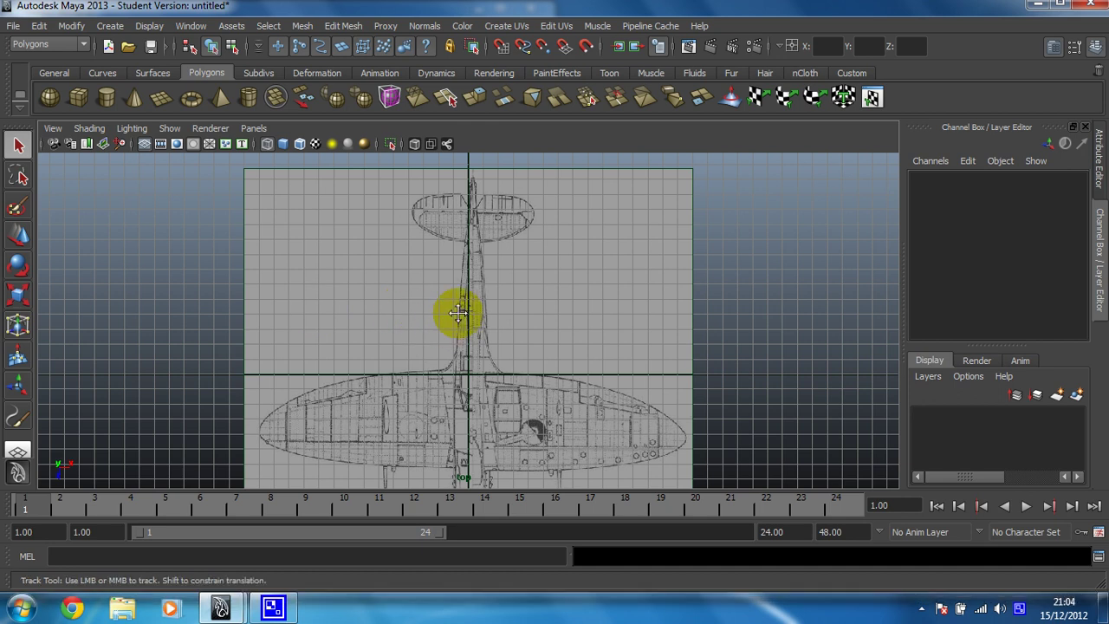
alt+middle_drag(453, 309, 433, 278)
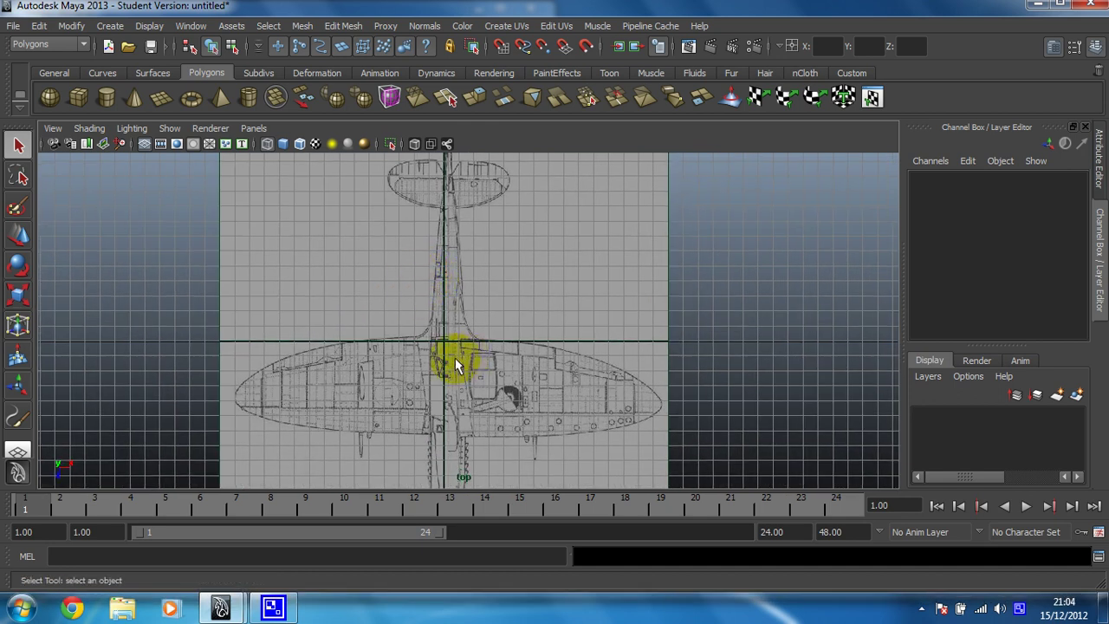
alt+middle_drag(410, 206, 404, 286)
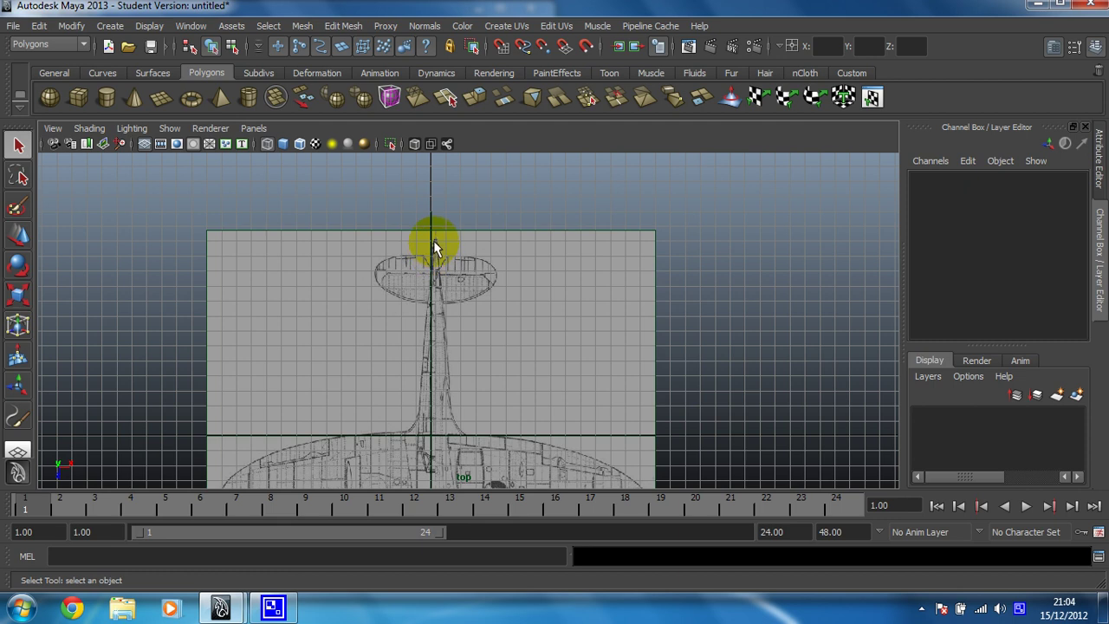
alt+right_drag(431, 254, 750, 322)
alt+middle_drag(350, 225, 355, 315)
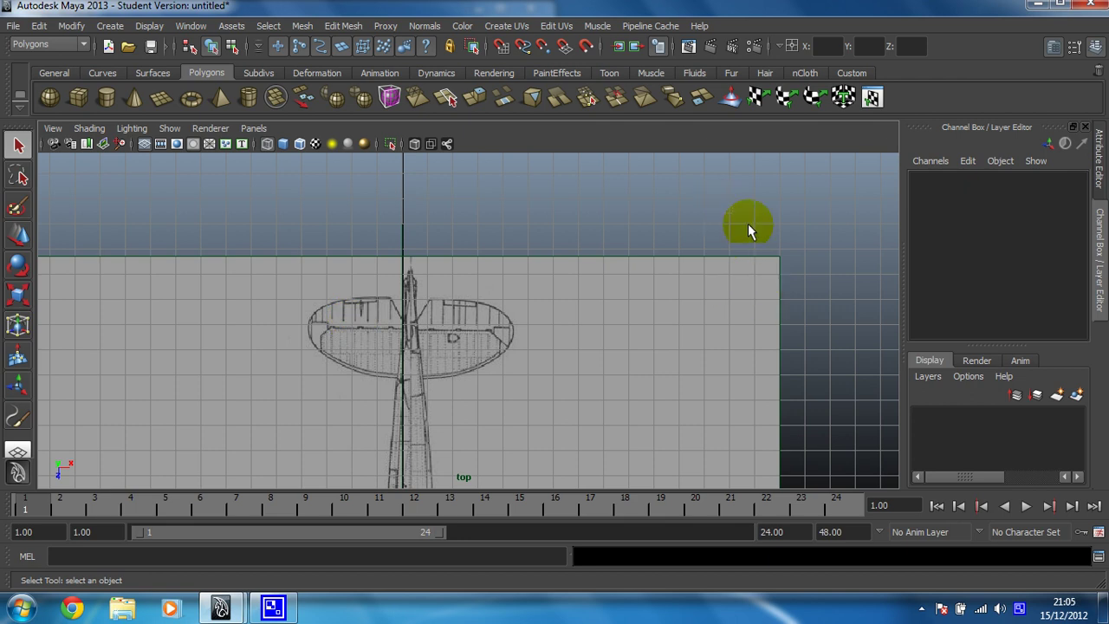
drag(837, 293, 837, 292)
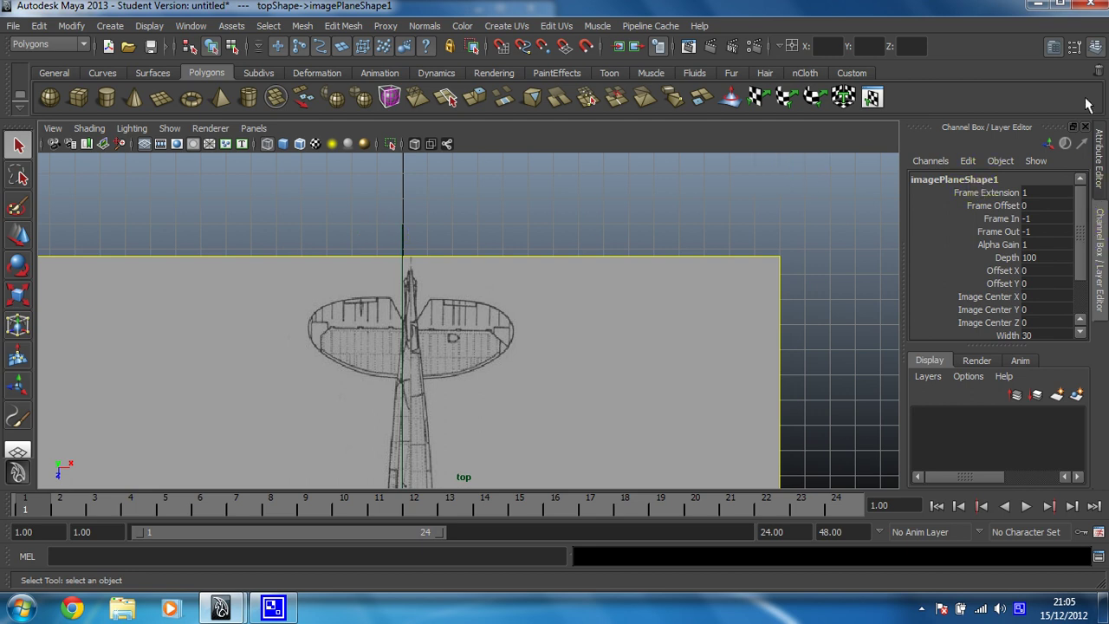
Open the image plane's Attribute Editor, then return to the Channel Box and scroll to Image Center X
click(1100, 165)
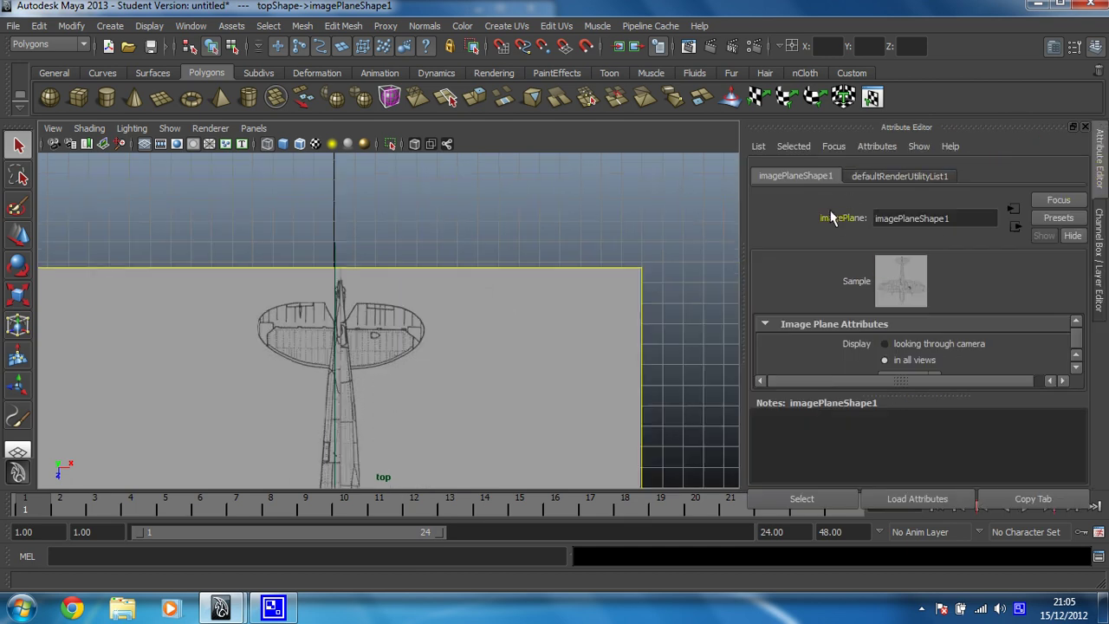
key(ctrl+a)
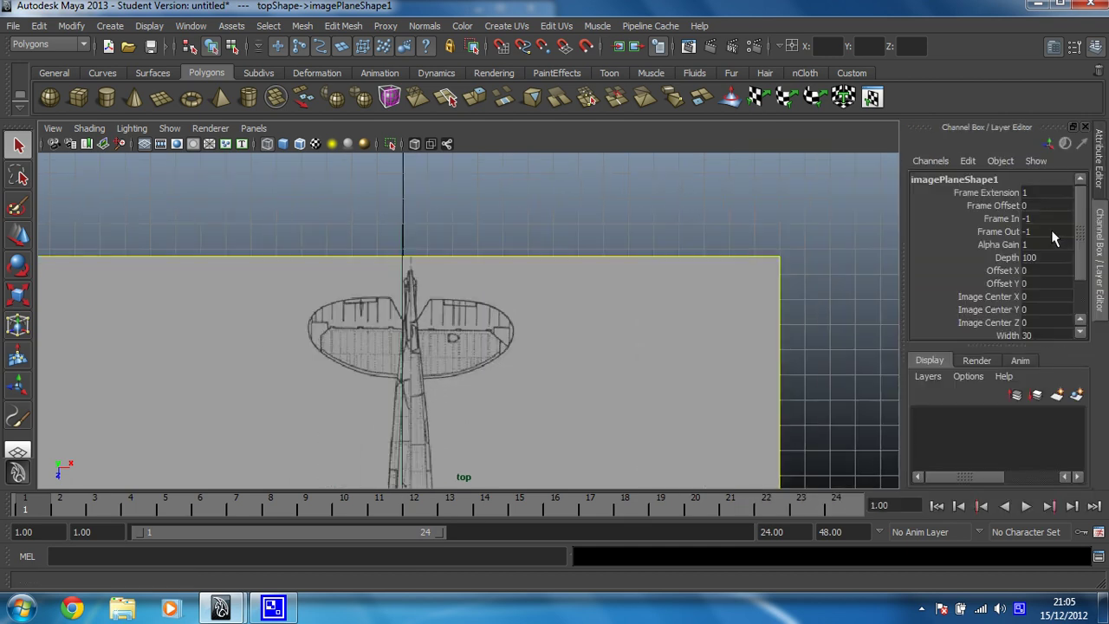
click(616, 309)
drag(1081, 219, 1083, 264)
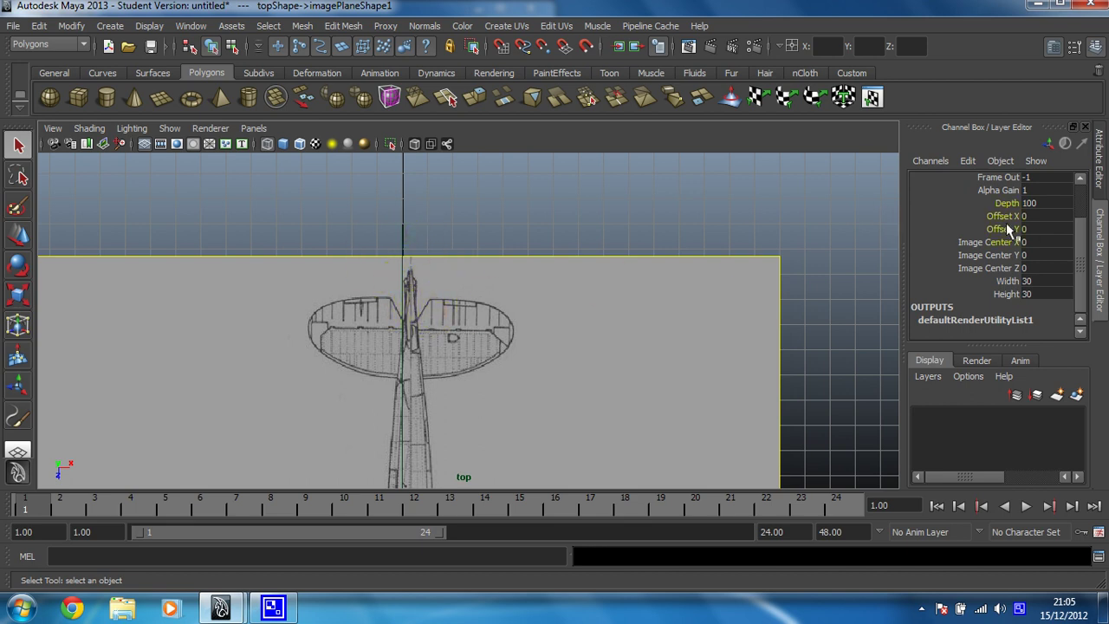
mouse_move(1080, 255)
mouse_down()
mouse_move(1080, 222)
mouse_move(1080, 255)
mouse_move(1080, 223)
mouse_move(1079, 244)
mouse_up()
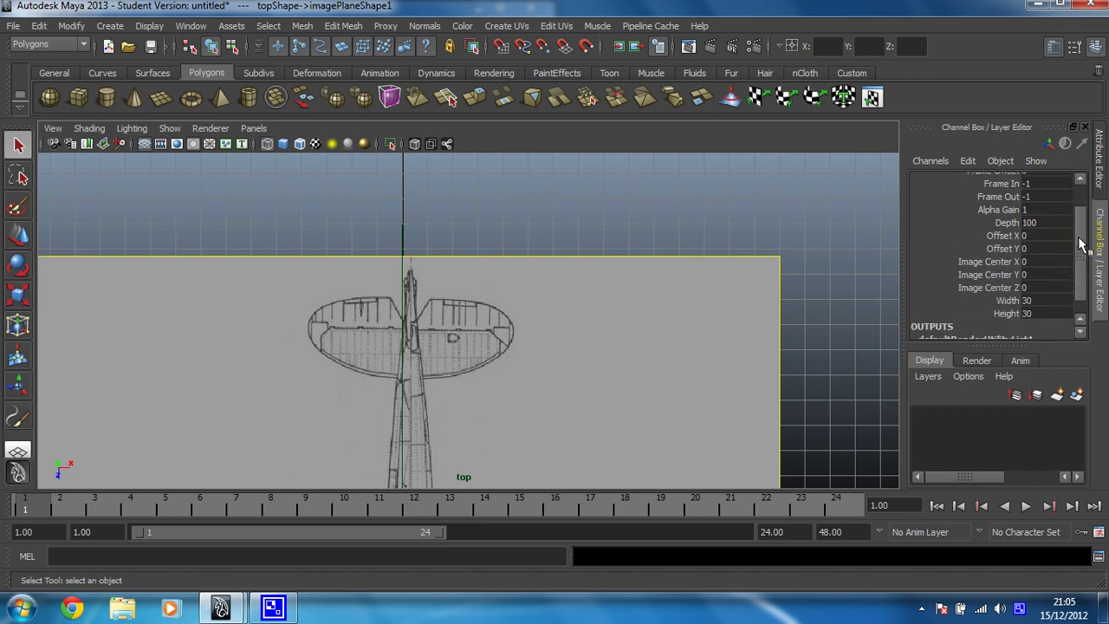
Try Image Center X values -1 and -0.5 on the top plane, settling on -0.25
double_click(1031, 259)
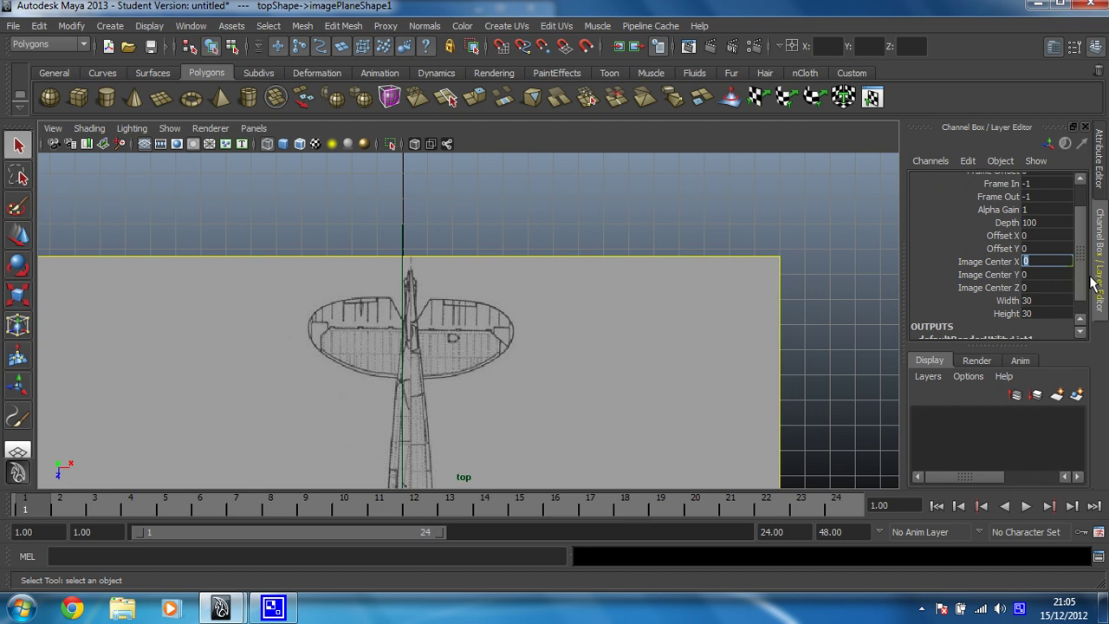
text(-1)
key(Return)
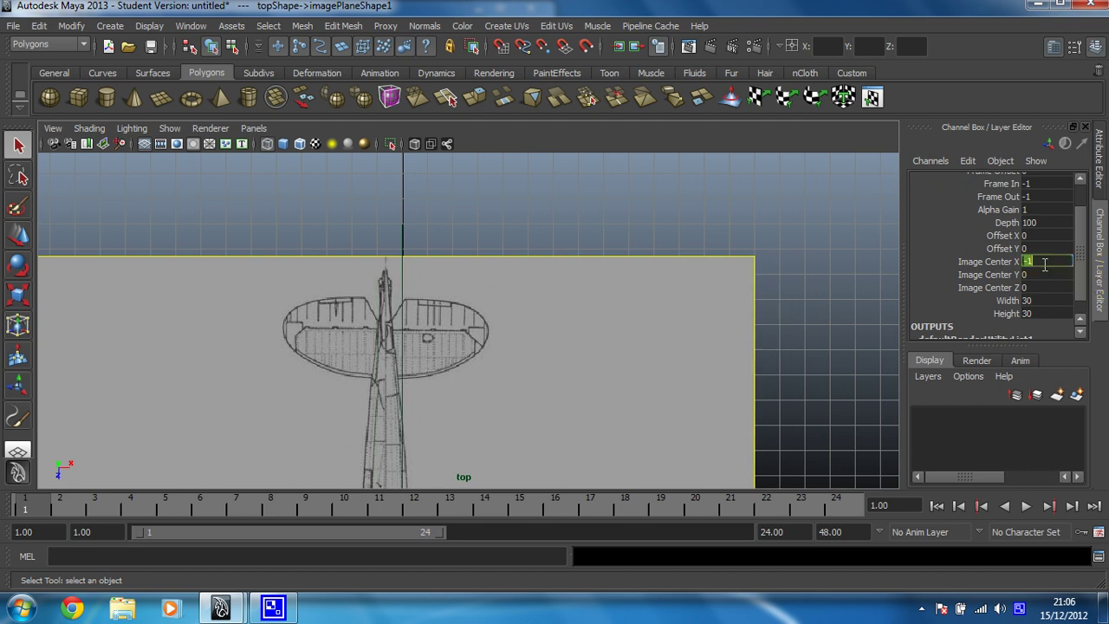
text(-0.5)
key(Return)
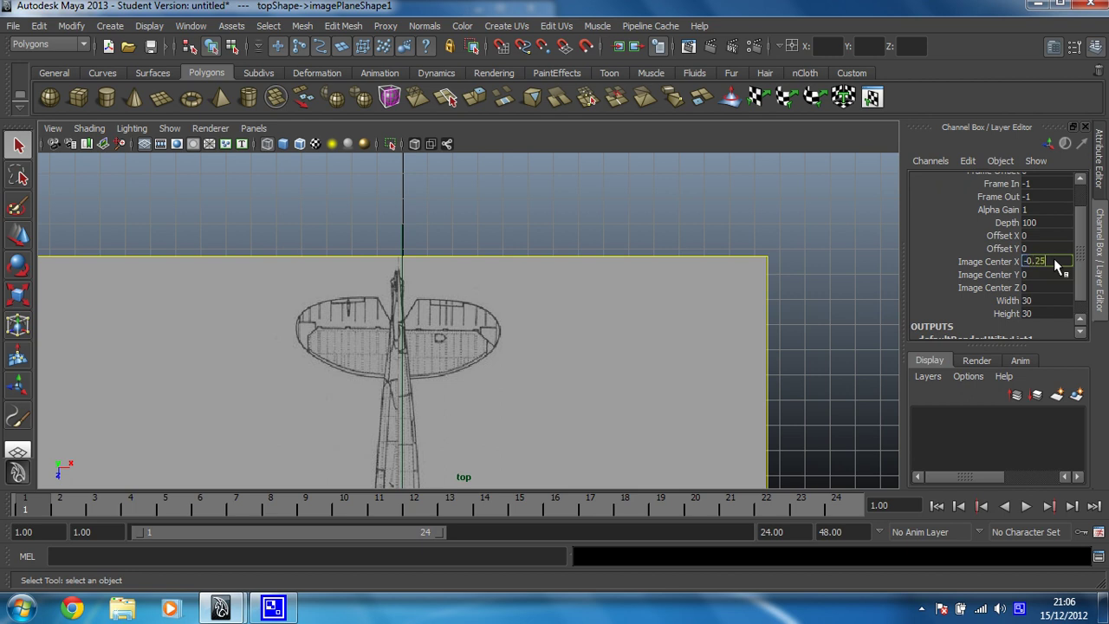
key(Return)
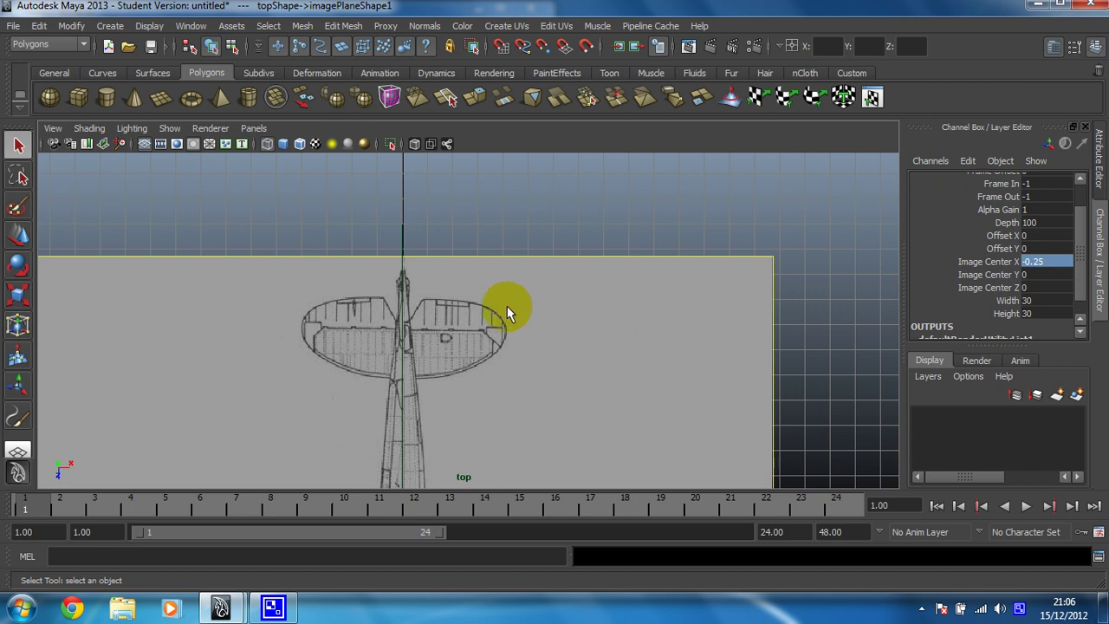
scroll(512, 317, up, 5)
alt+middle_drag(607, 426, 428, 388)
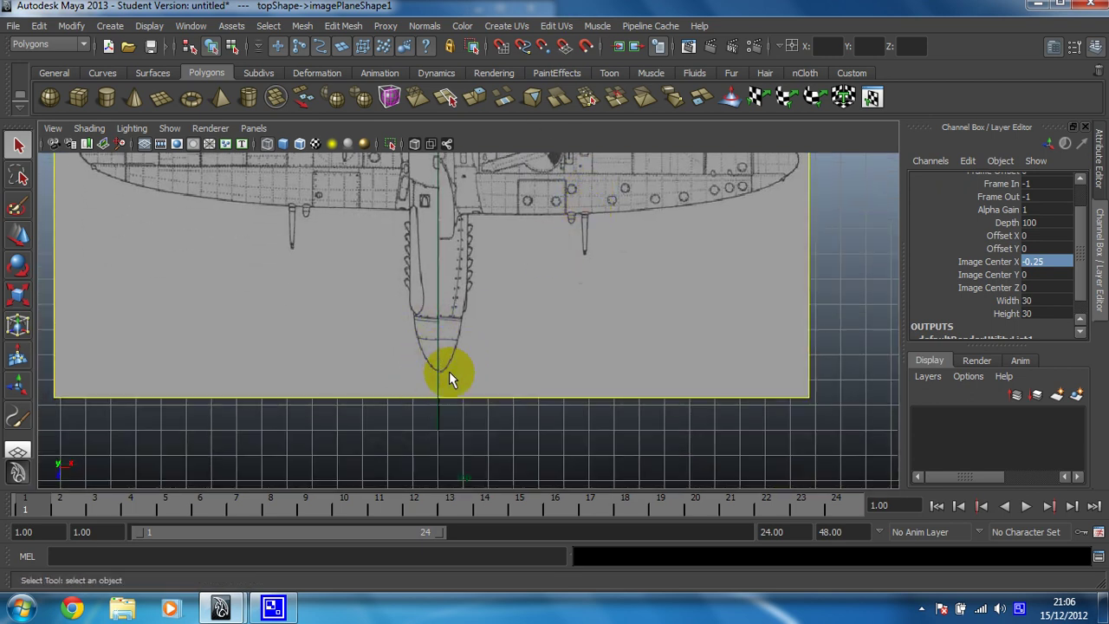
Return to four views, orbit the perspective view and maximise it
key(space)
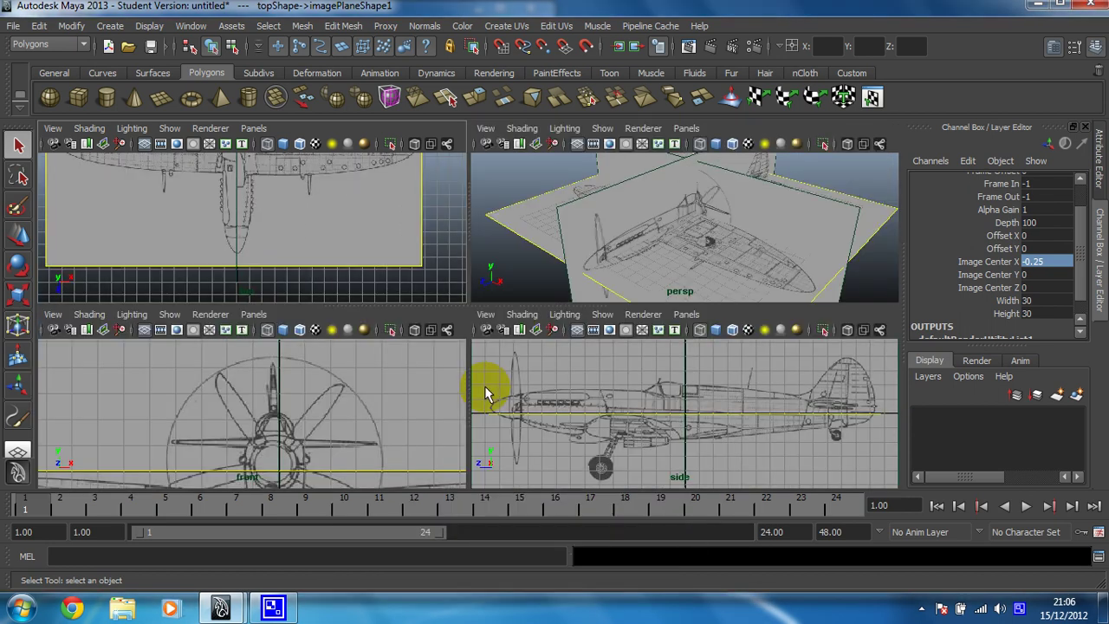
mouse_move(342, 260)
alt+right_down()
mouse_move(326, 235)
mouse_move(329, 256)
alt+right_up()
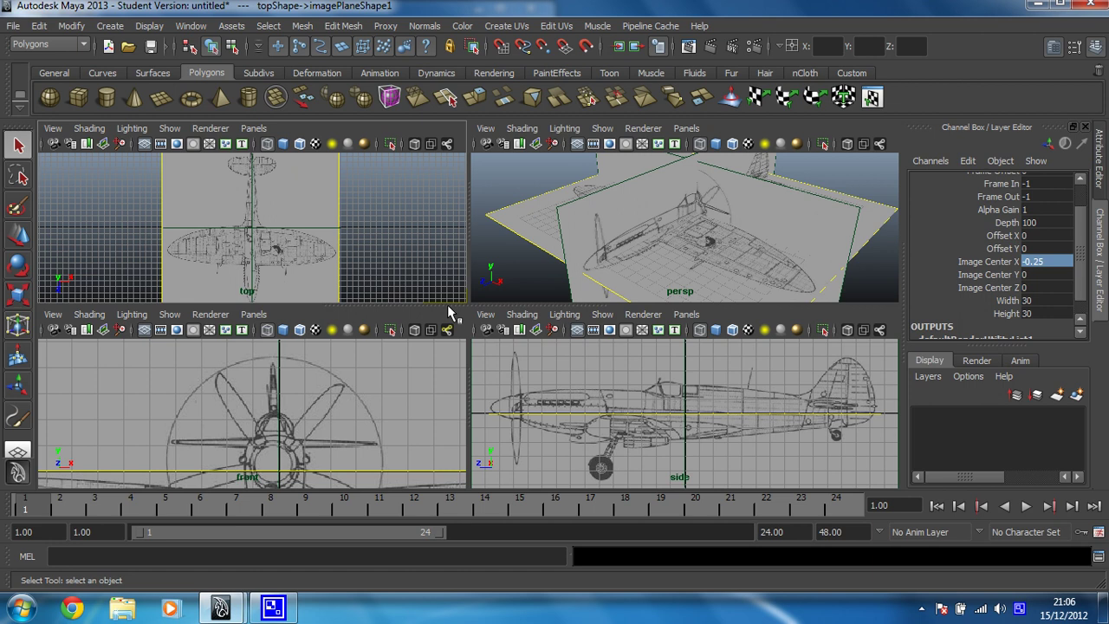
alt+right_drag(497, 414, 498, 414)
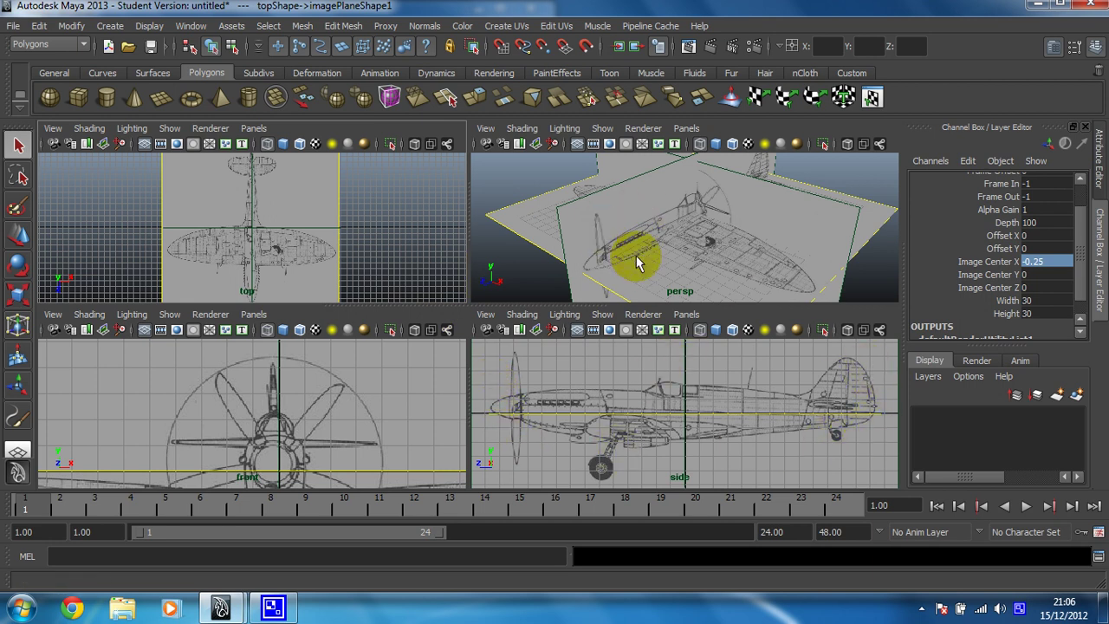
alt+drag(653, 255, 586, 240)
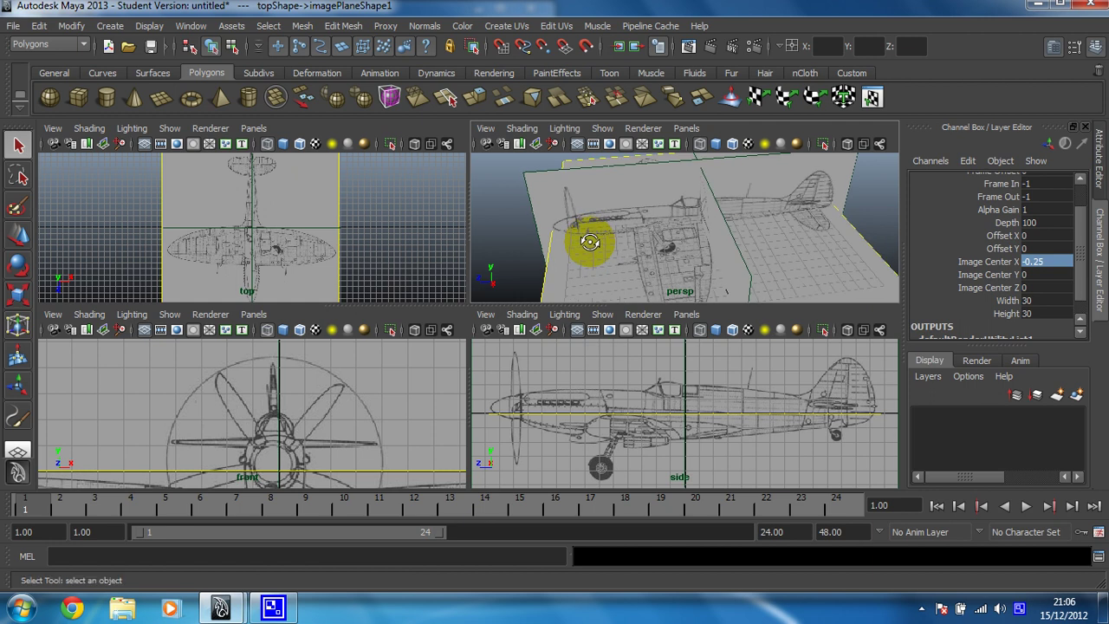
key(space)
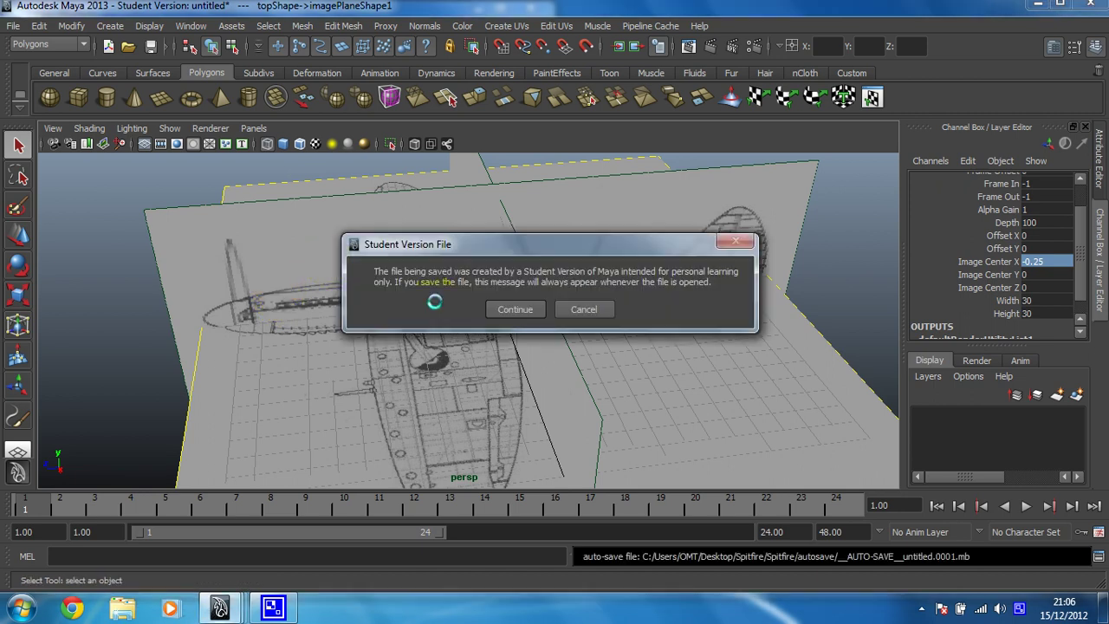
Dismiss the student-version autosave warning and its error, then reselect the top image plane
click(574, 308)
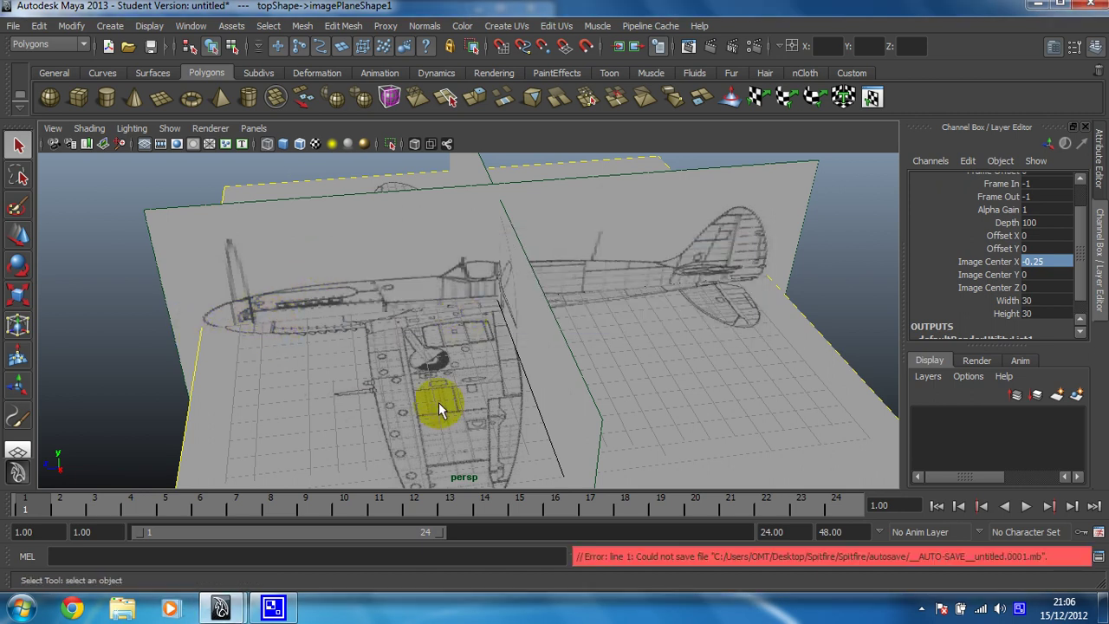
click(230, 312)
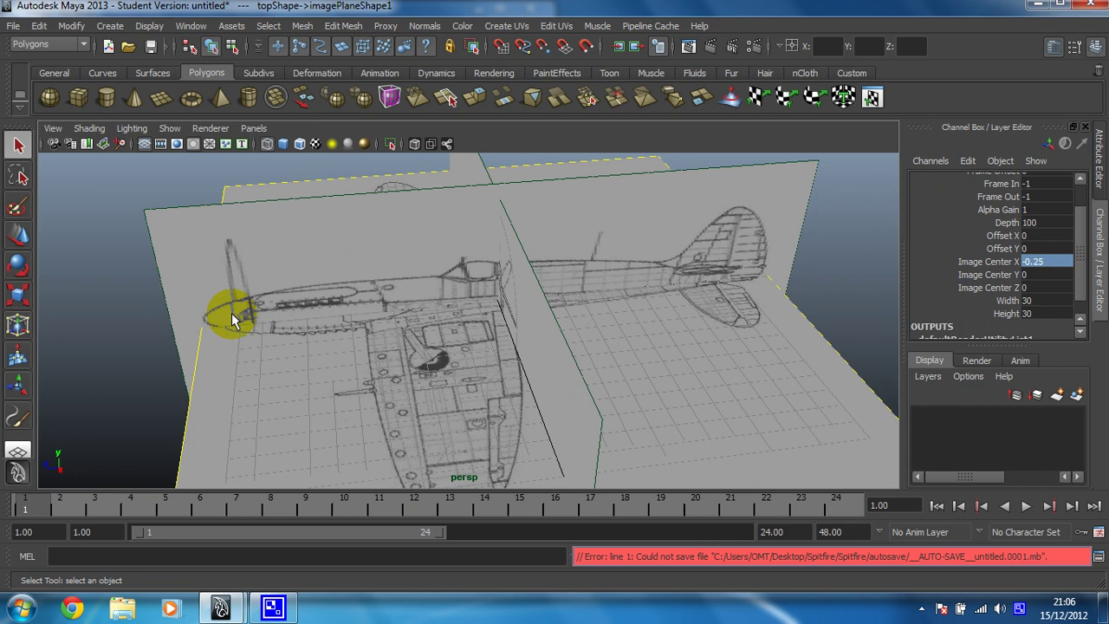
alt+drag(223, 354, 758, 410)
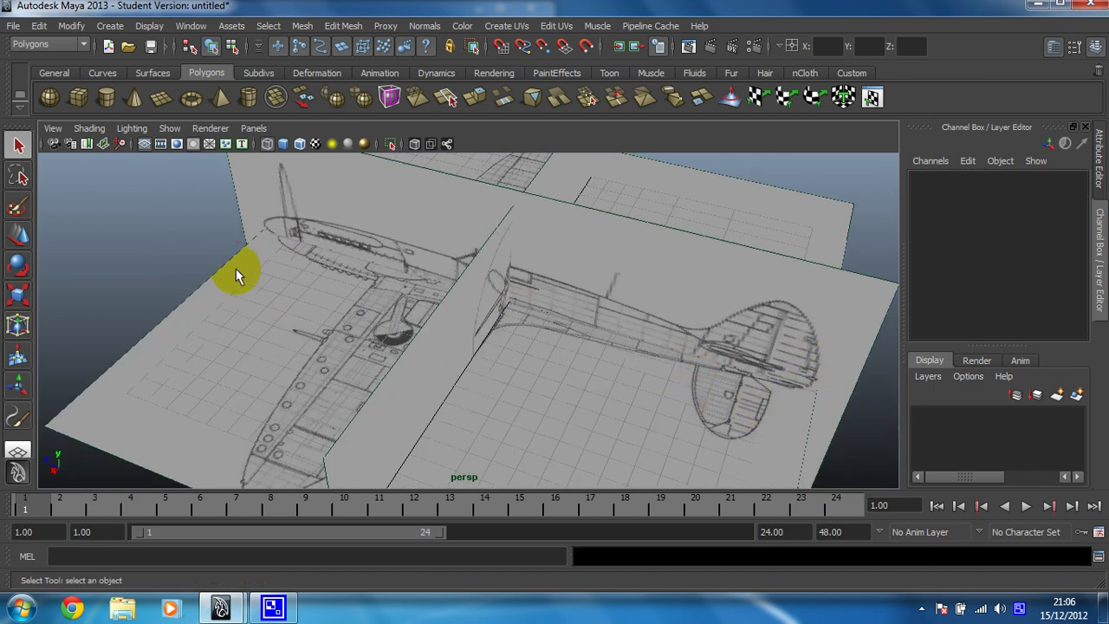
alt+drag(236, 269, 279, 275)
click(234, 293)
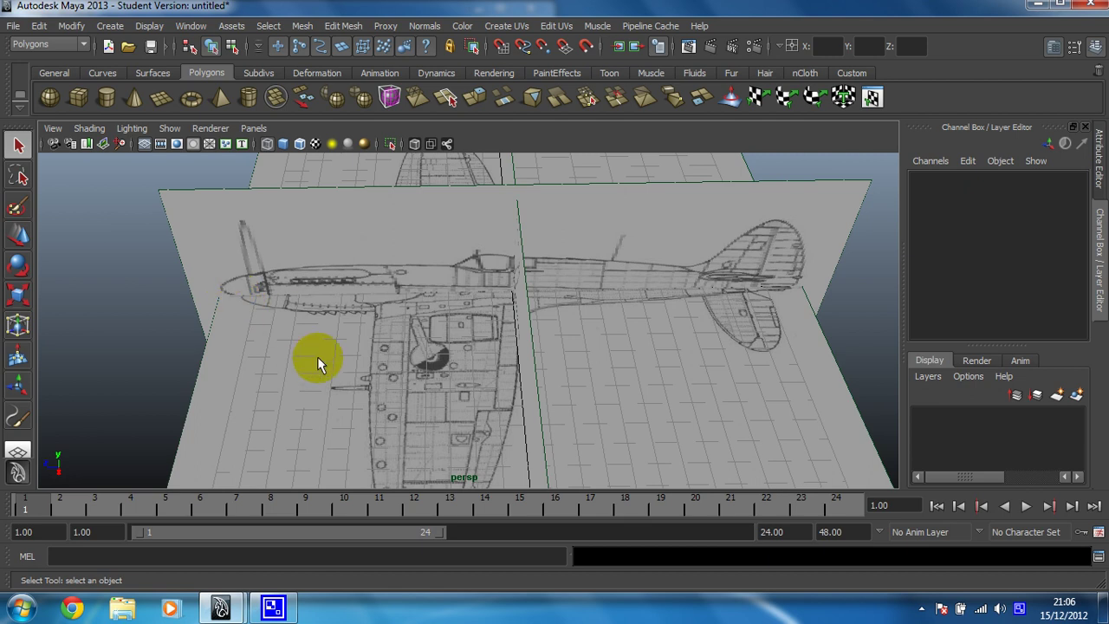
click(207, 426)
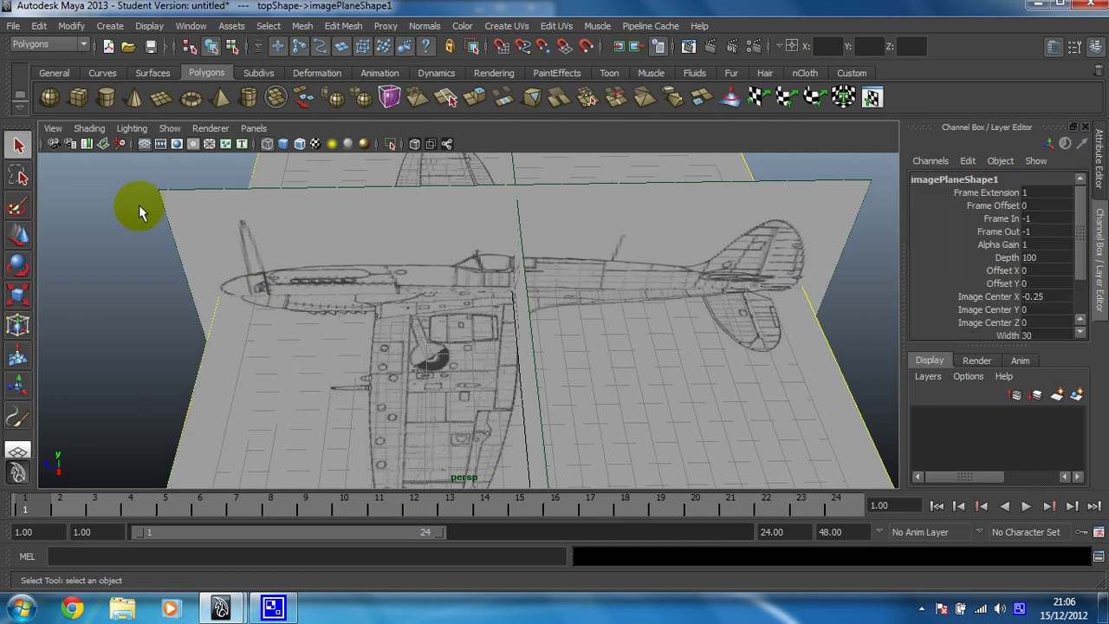
Select the side image plane and set its Width and Height to 28
click(168, 212)
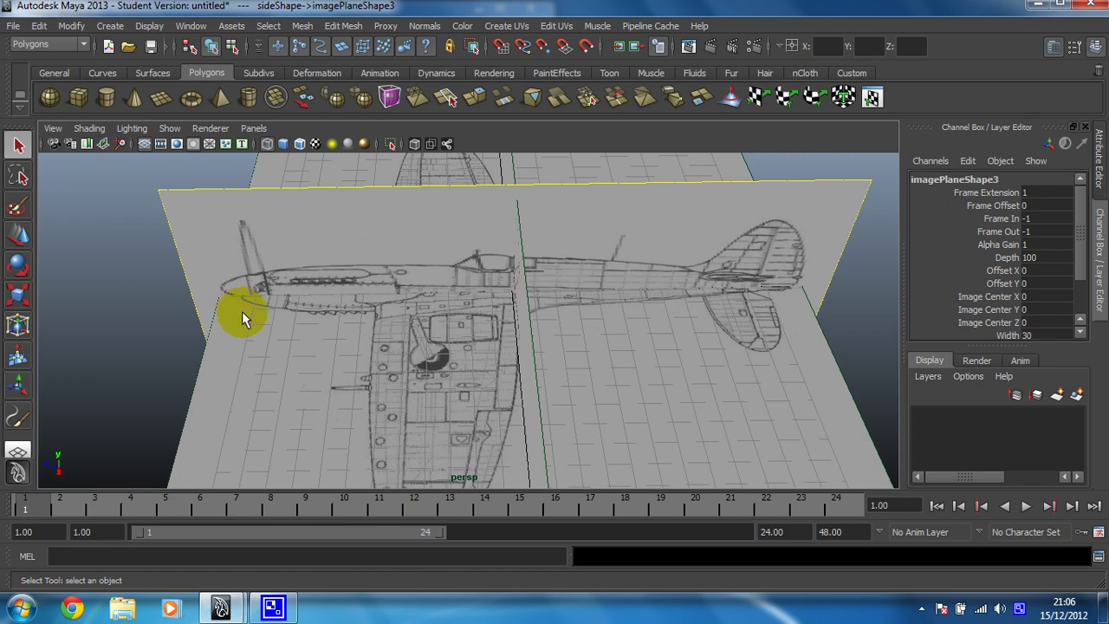
click(366, 309)
click(541, 308)
scroll(1081, 240, down, 1)
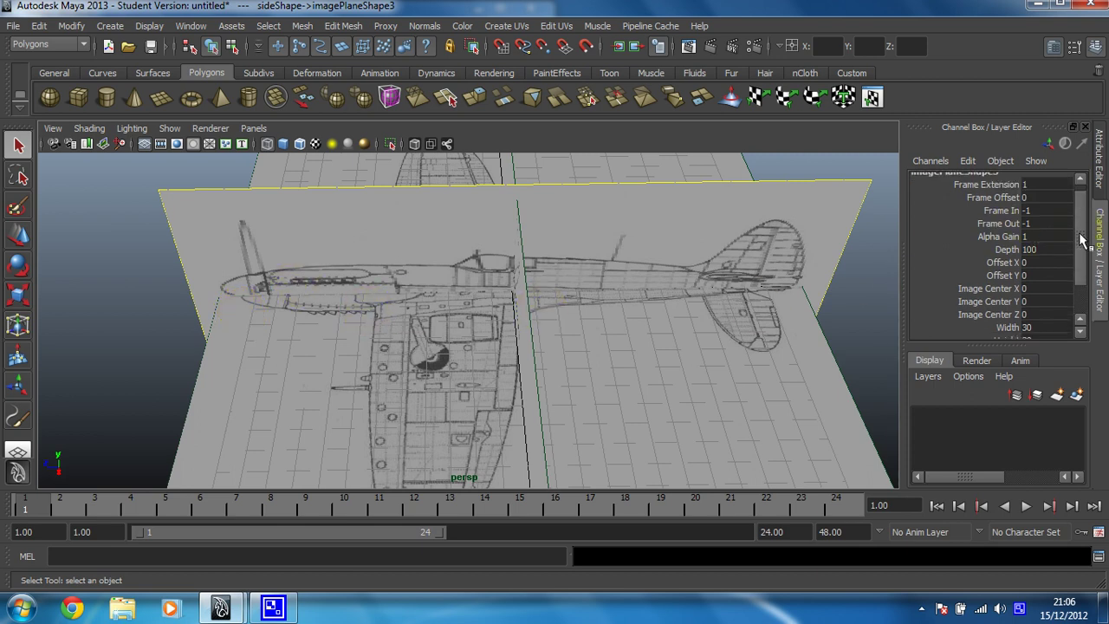
scroll(1081, 241, down, 1)
scroll(1083, 279, down, 1)
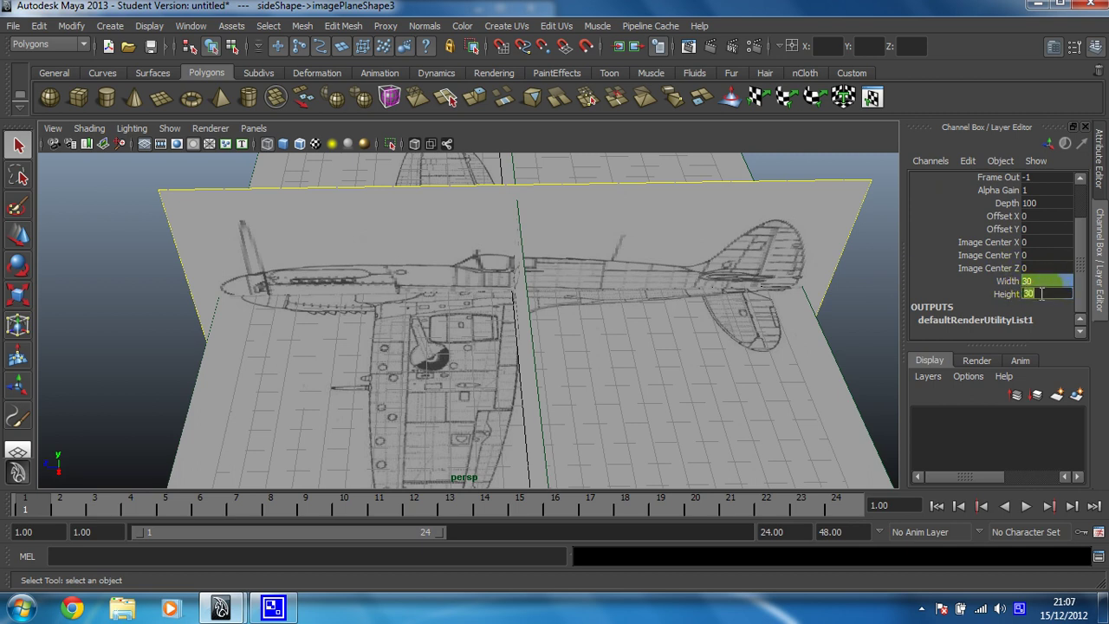
text(28)
key(Return)
Orbit to an oblique view to compare the side profile against the plan drawing
click(716, 286)
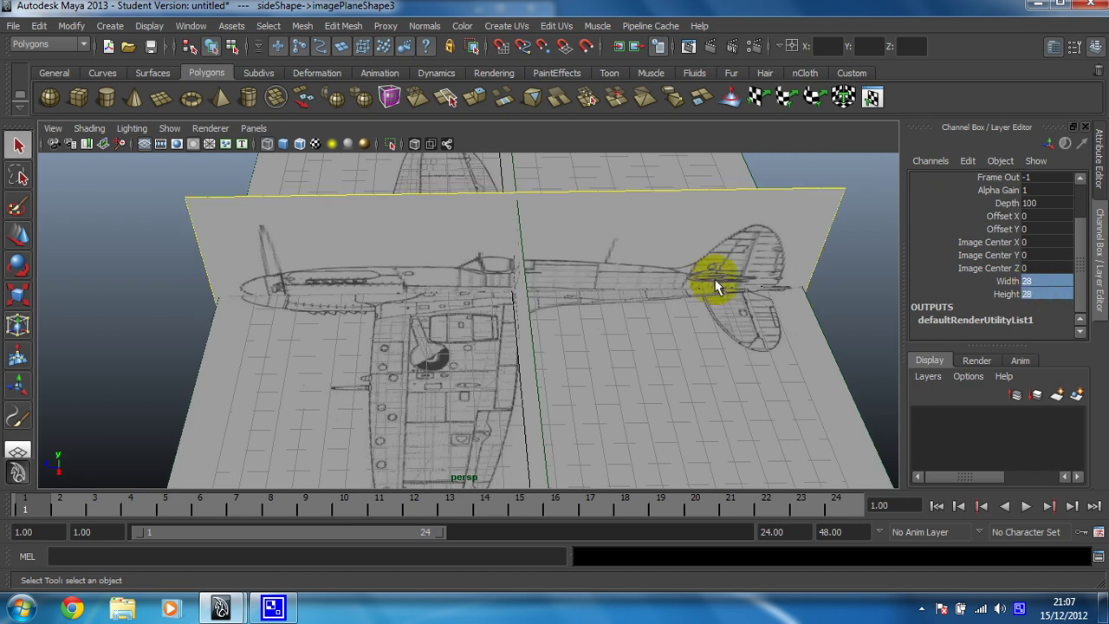
click(243, 288)
alt+middle_drag(809, 297, 722, 301)
alt+drag(721, 301, 630, 338)
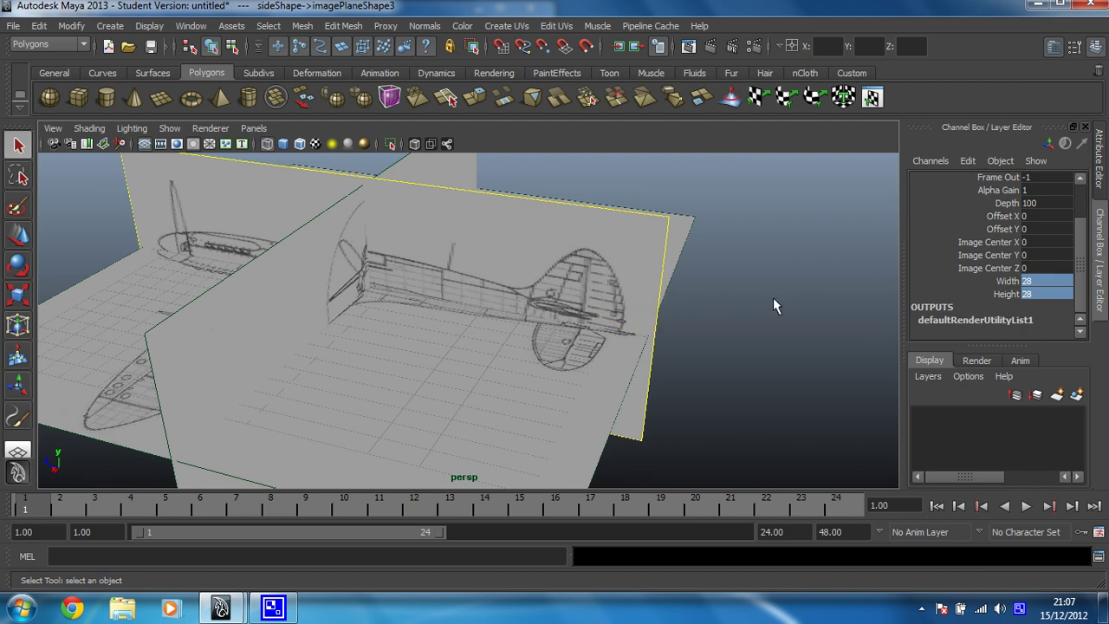
Increase the side plane's Width and Height to 28.5
middle_drag(1038, 288, 1039, 289)
double_click(1036, 294)
text(28.5)
key(Return)
click(565, 283)
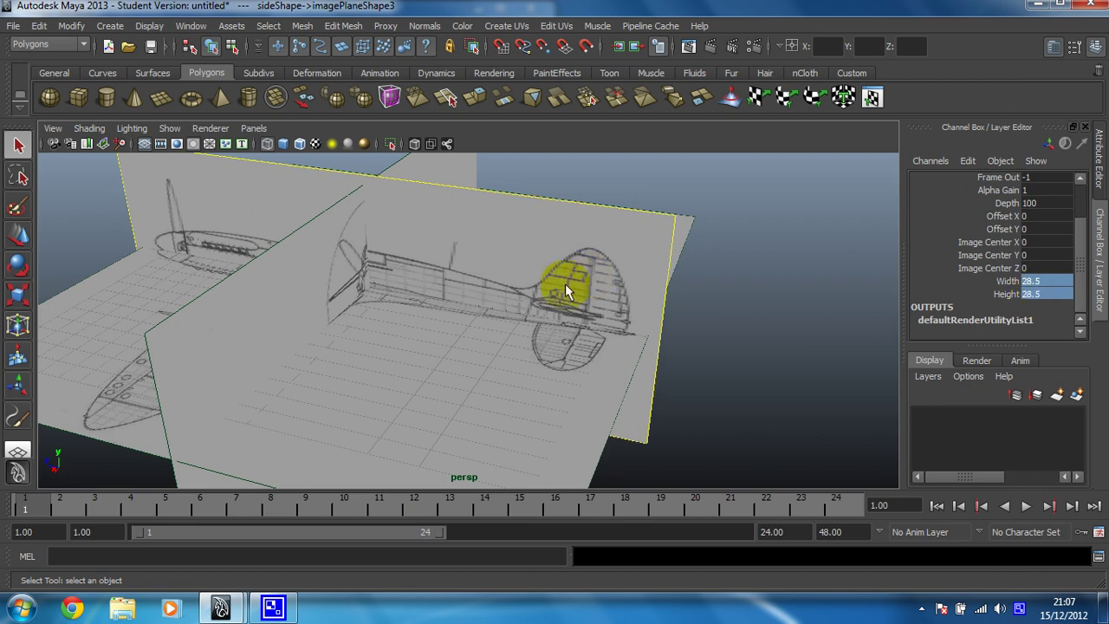
alt+drag(505, 347, 31, 262)
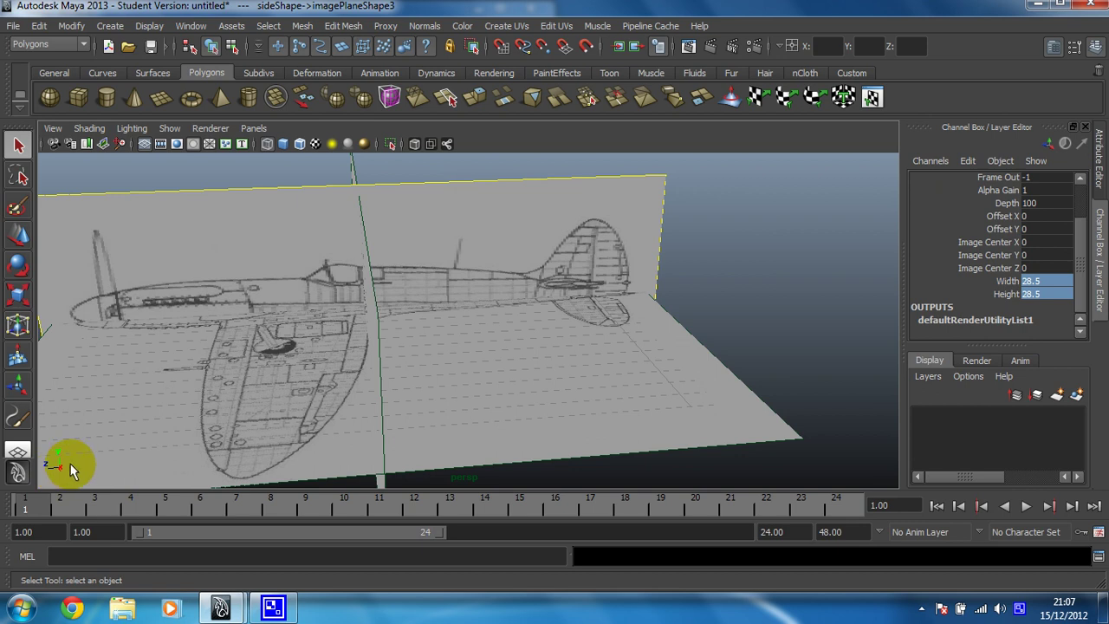
Set the side plane's Image Center Z to -0.2, check alignment from the front, and show four views
click(1029, 268)
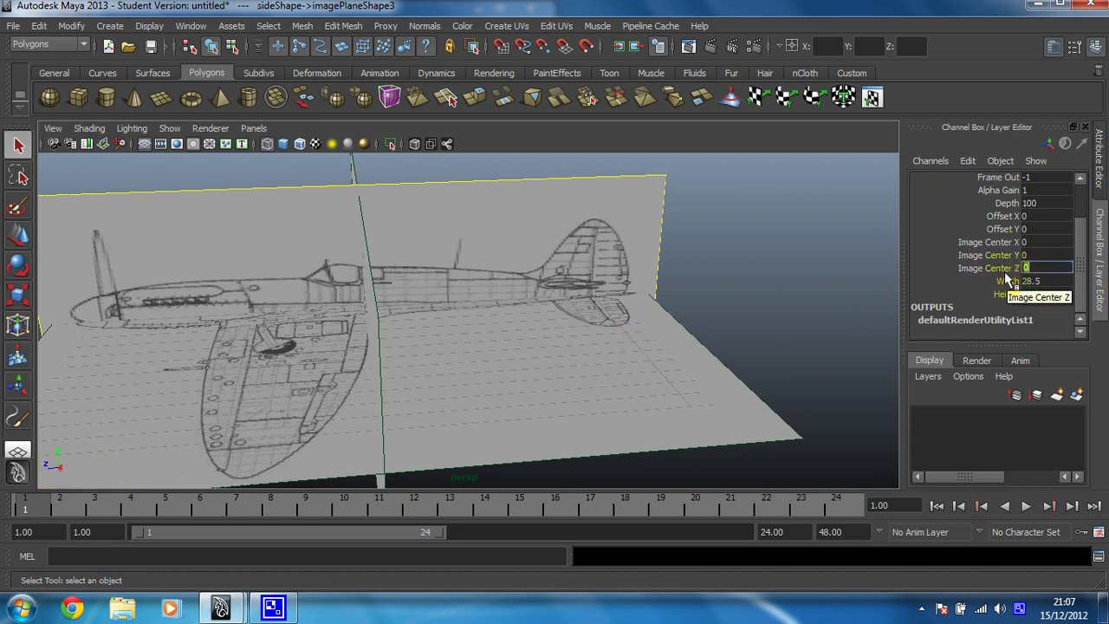
text(-0.2)
key(Return)
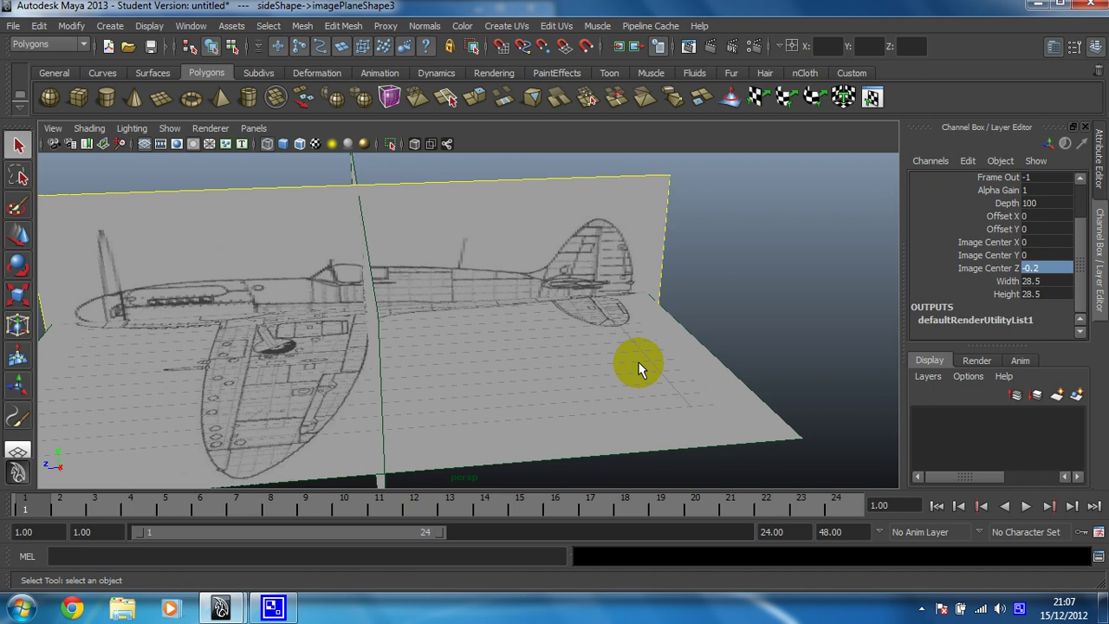
alt+middle_drag(217, 317, 265, 384)
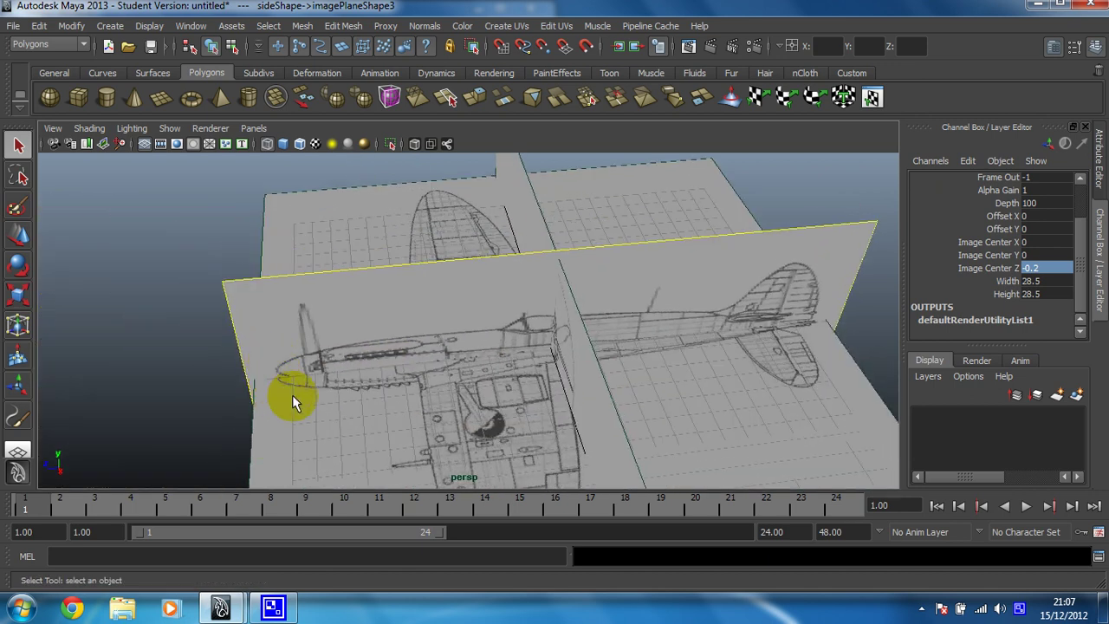
alt+drag(292, 394, 817, 329)
alt+middle_drag(817, 330, 663, 391)
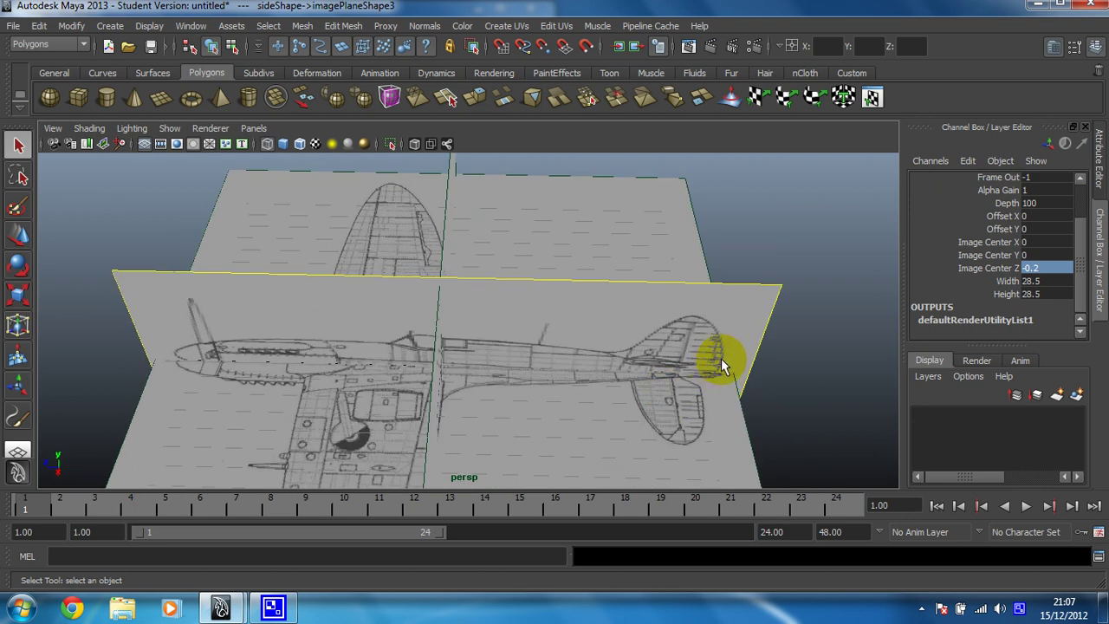
alt+drag(290, 384, 396, 335)
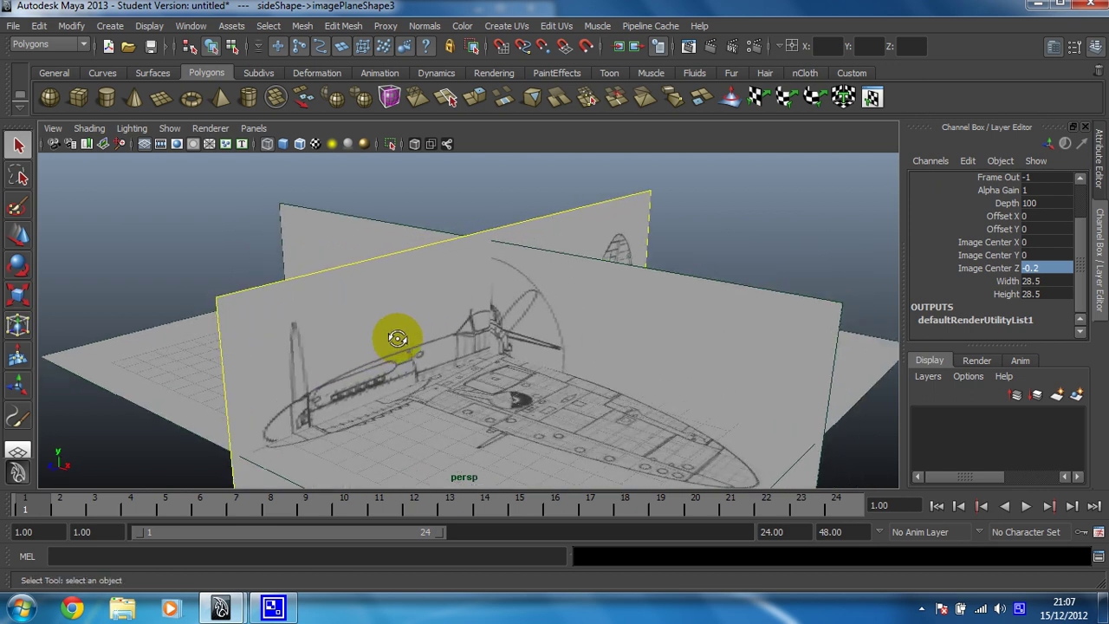
alt+drag(364, 389, 466, 321)
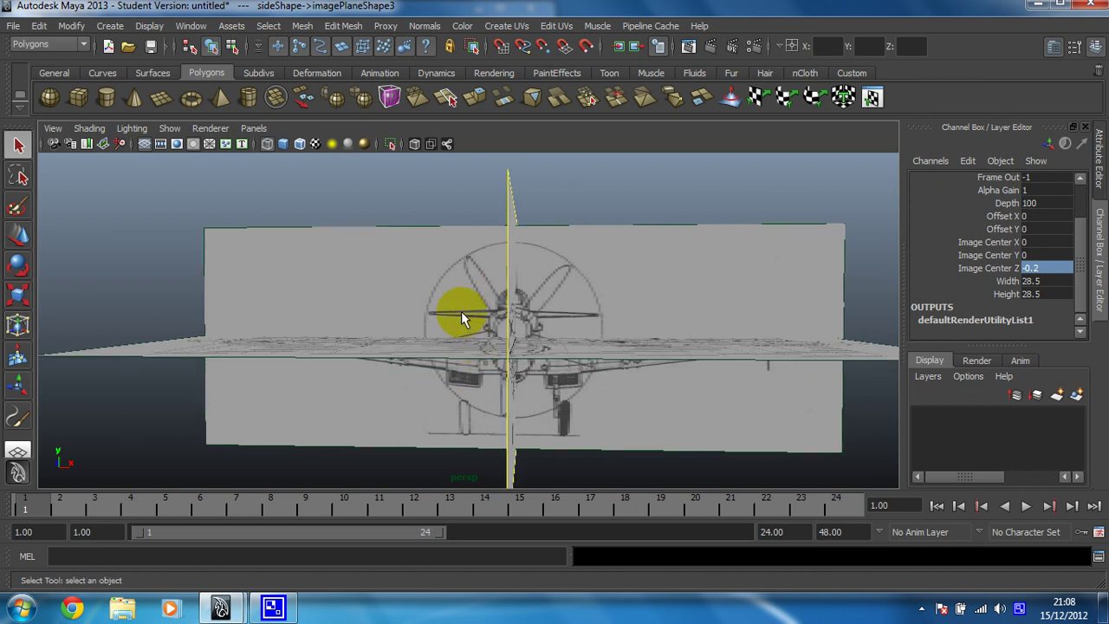
key(space)
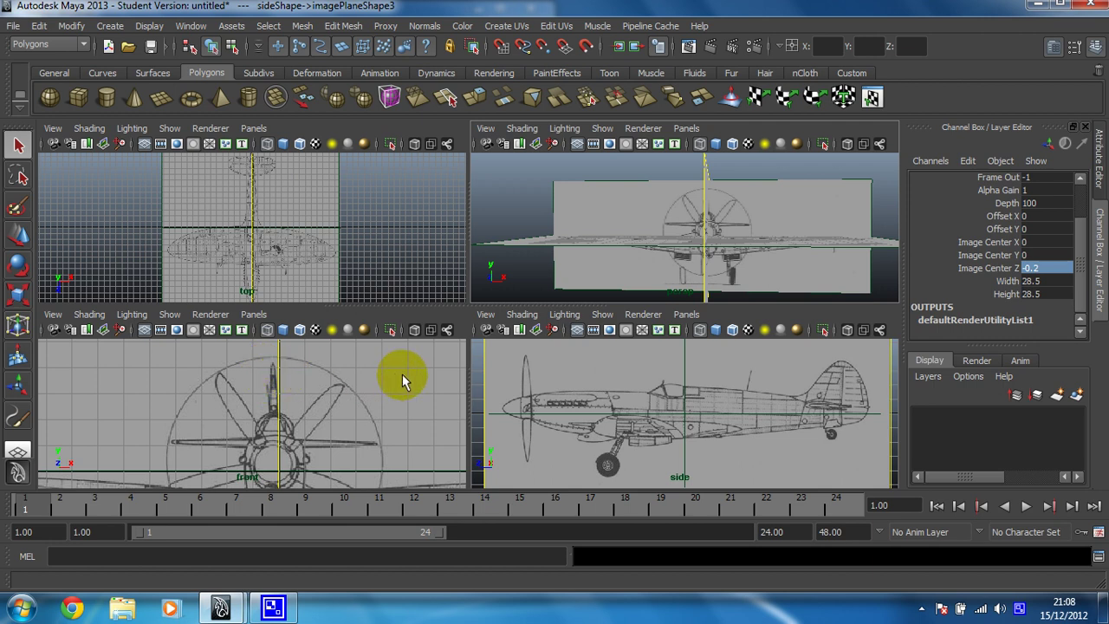
Maximise the front view and set the front image plane's Image Center X to 0.2
scroll(384, 380, down, 3)
click(346, 370)
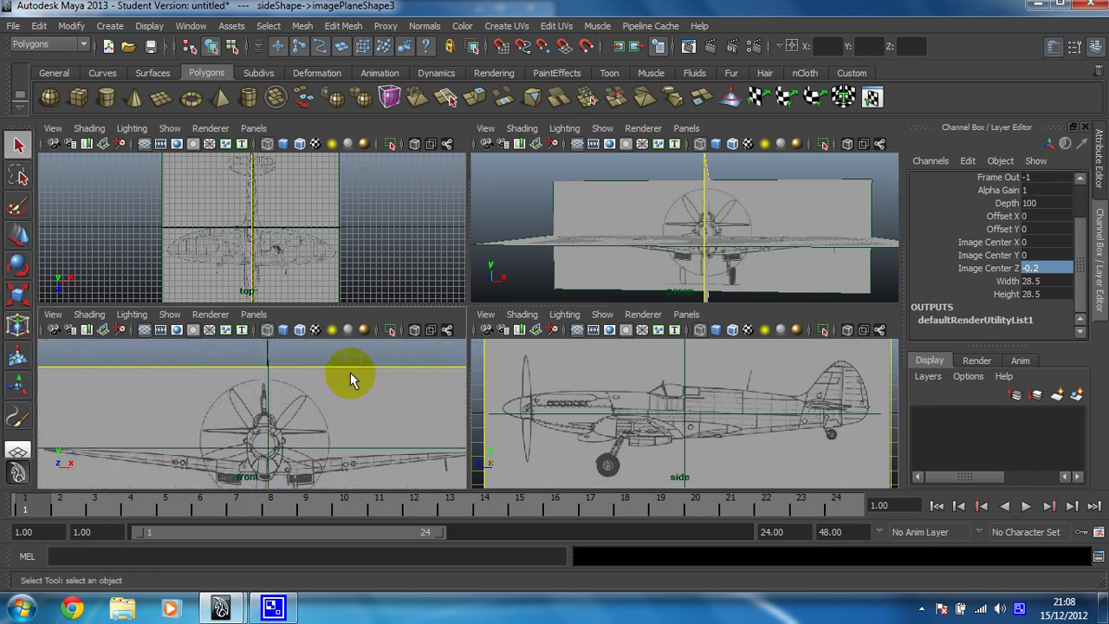
key(space)
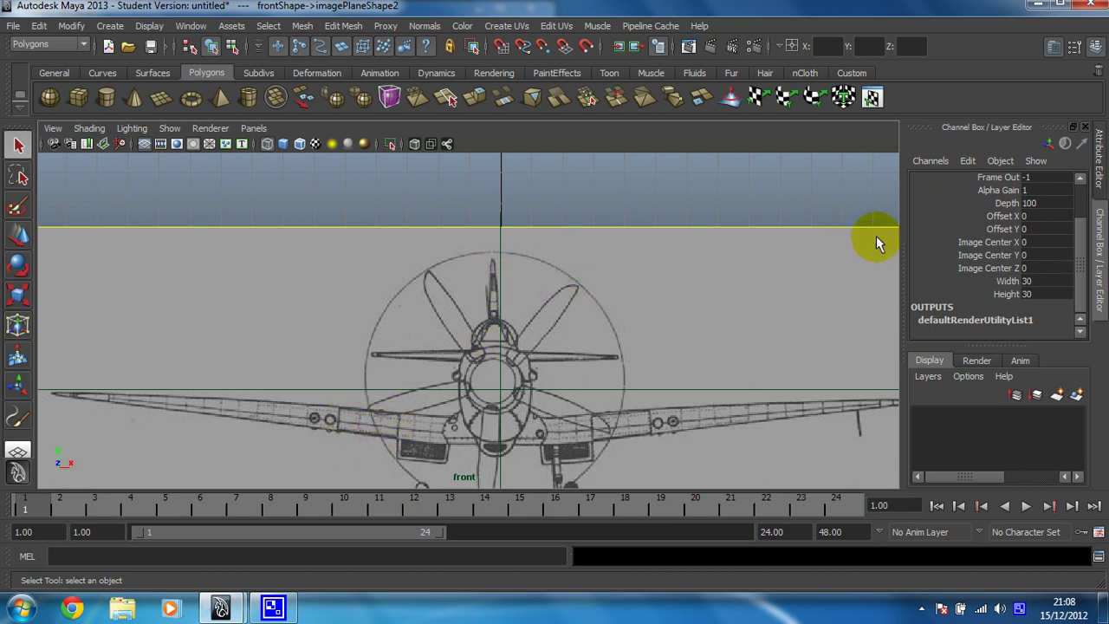
drag(998, 216, 992, 231)
click(1032, 242)
text(0.2)
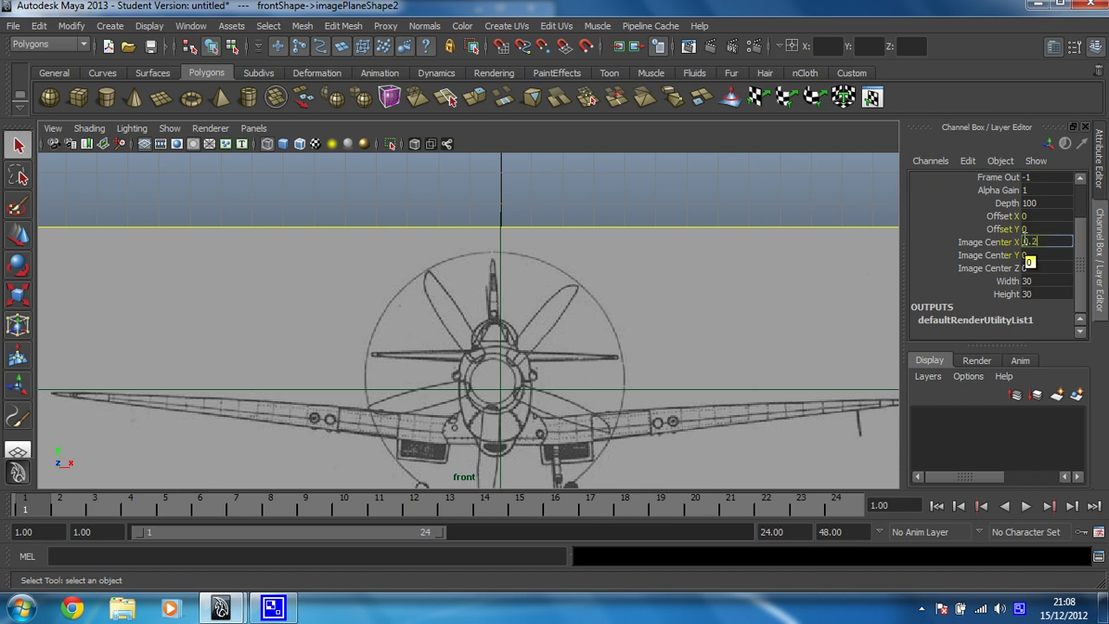
key(Return)
click(874, 230)
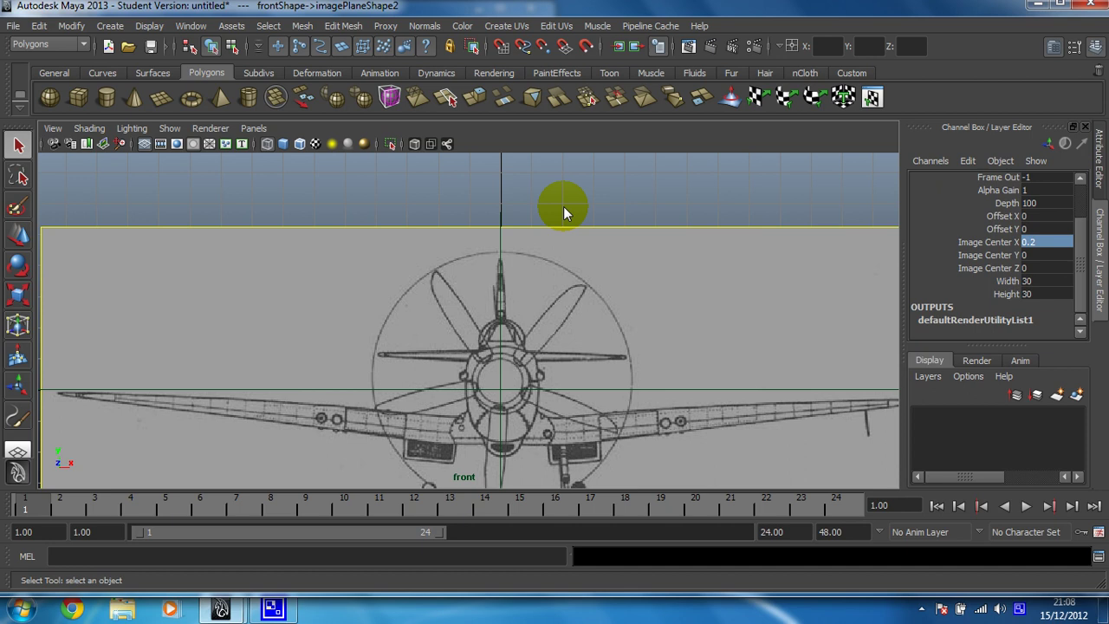
key(space)
key(space)
scroll(509, 301, up, 3)
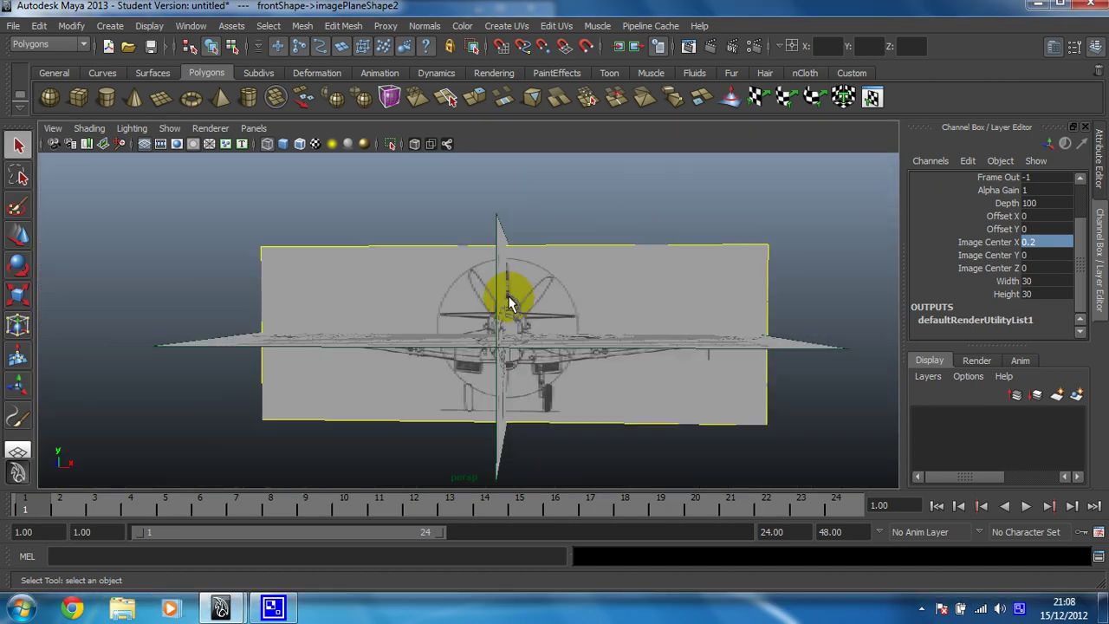
Try front-plane Image Center Y values 1 and 0.1, then settle on -0.2
alt+drag(590, 297, 433, 303)
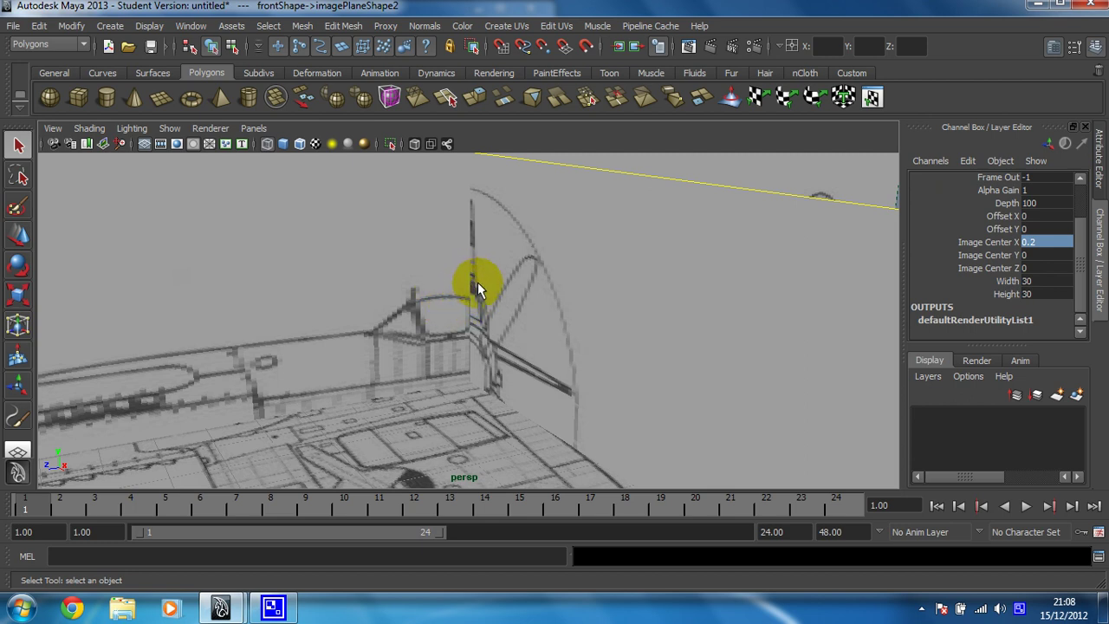
mouse_move(477, 288)
alt+mouse_down()
mouse_move(470, 334)
mouse_move(470, 279)
alt+mouse_up()
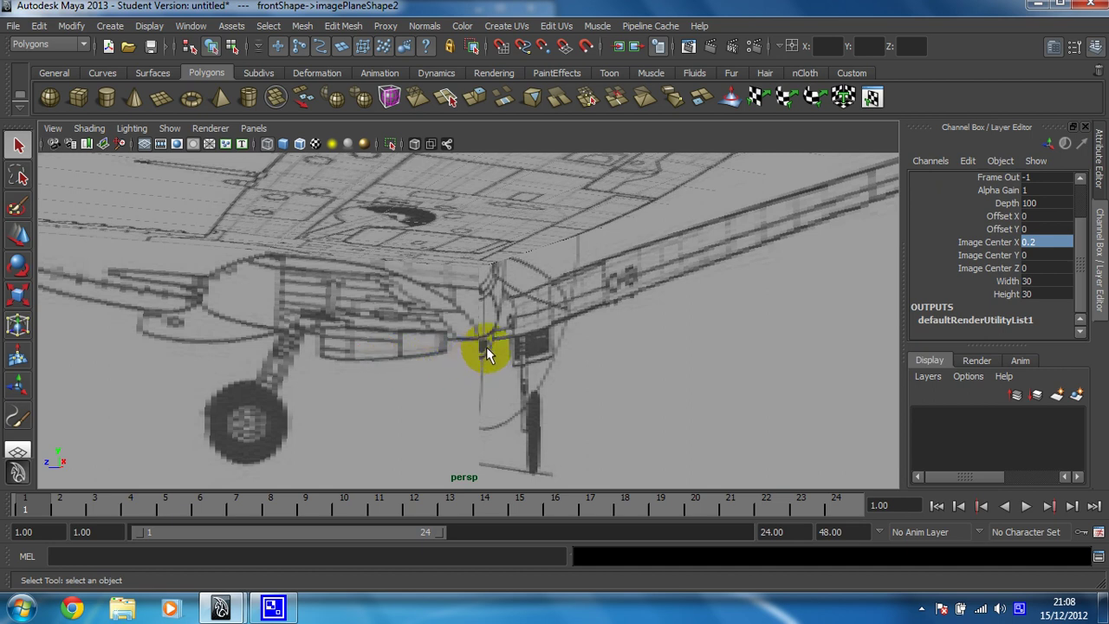
mouse_move(451, 295)
alt+mouse_down()
mouse_move(448, 312)
mouse_move(460, 309)
alt+mouse_up()
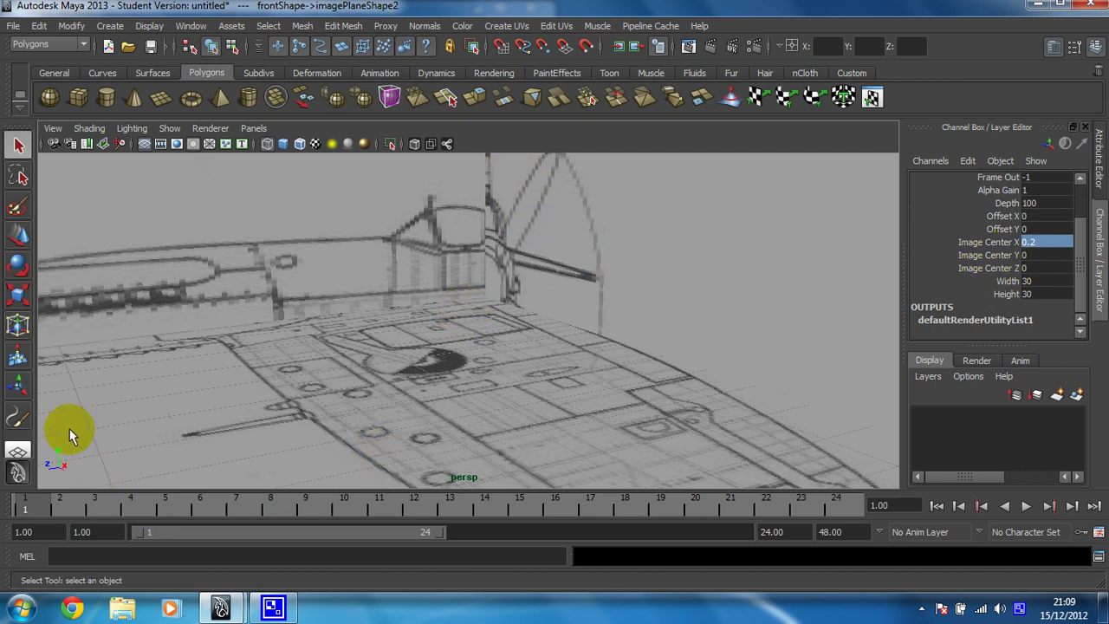
click(1040, 255)
text(1)
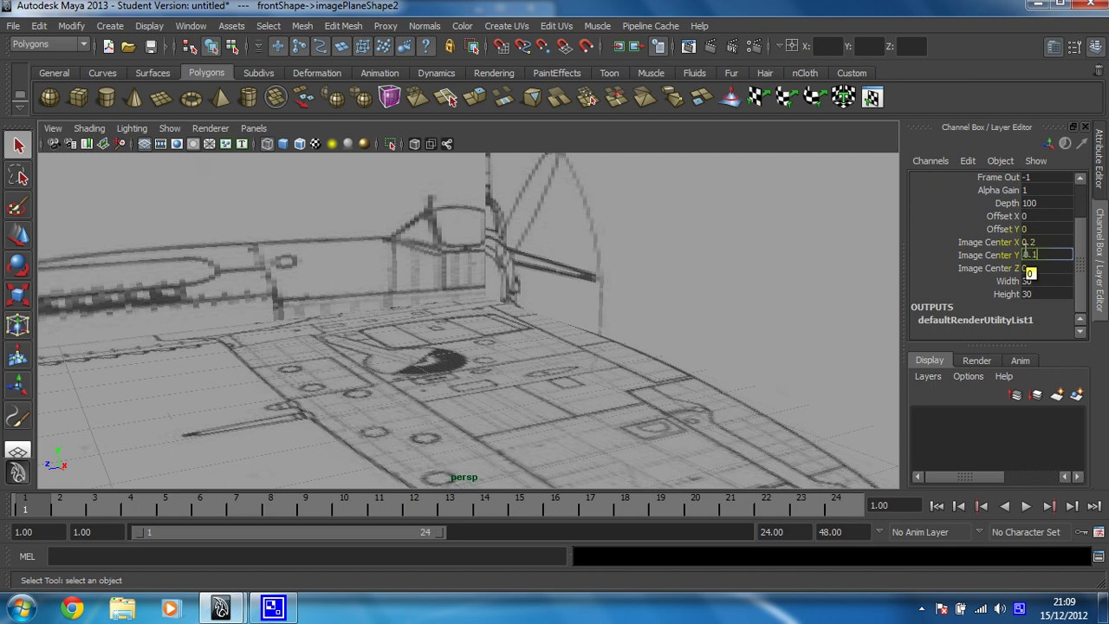
key(Return)
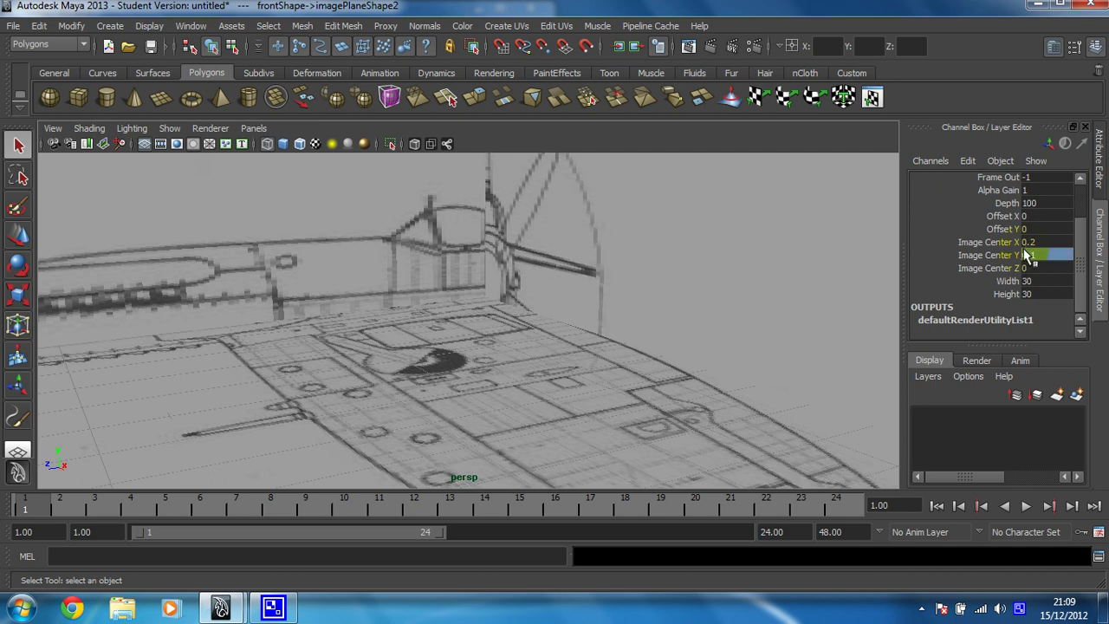
click(1027, 255)
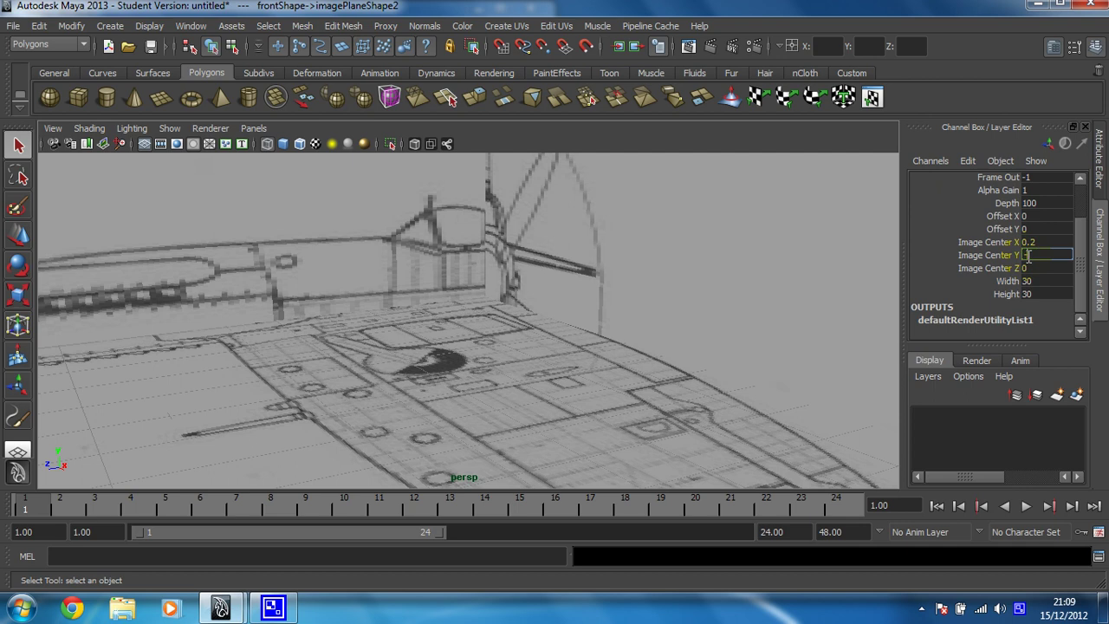
key(BackSpace)
text(0.1)
key(Return)
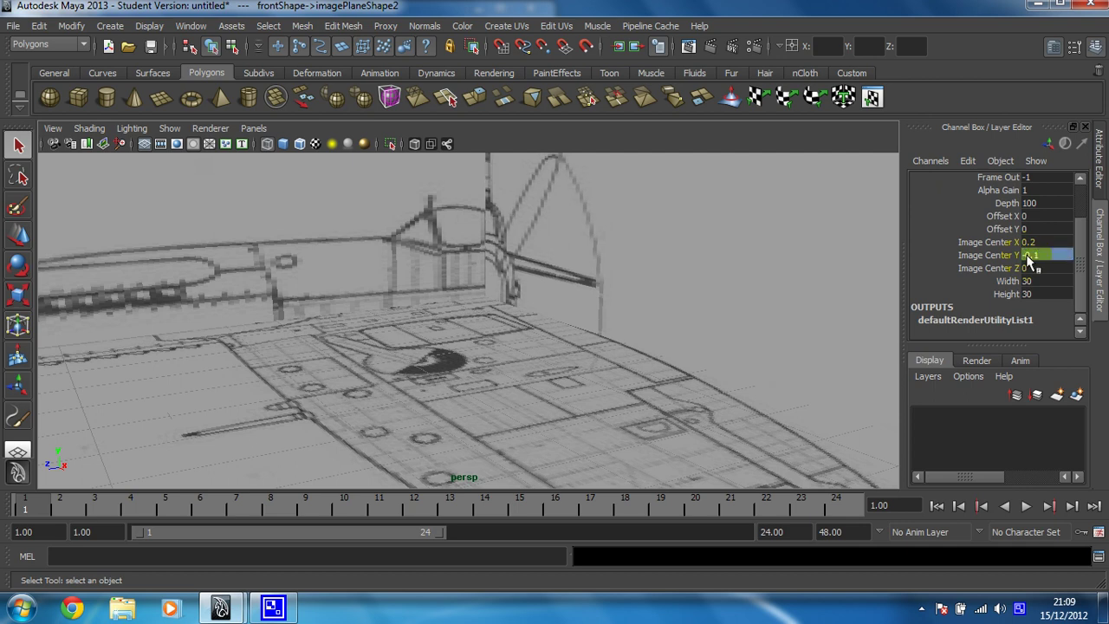
click(1028, 256)
text(0.2)
key(Return)
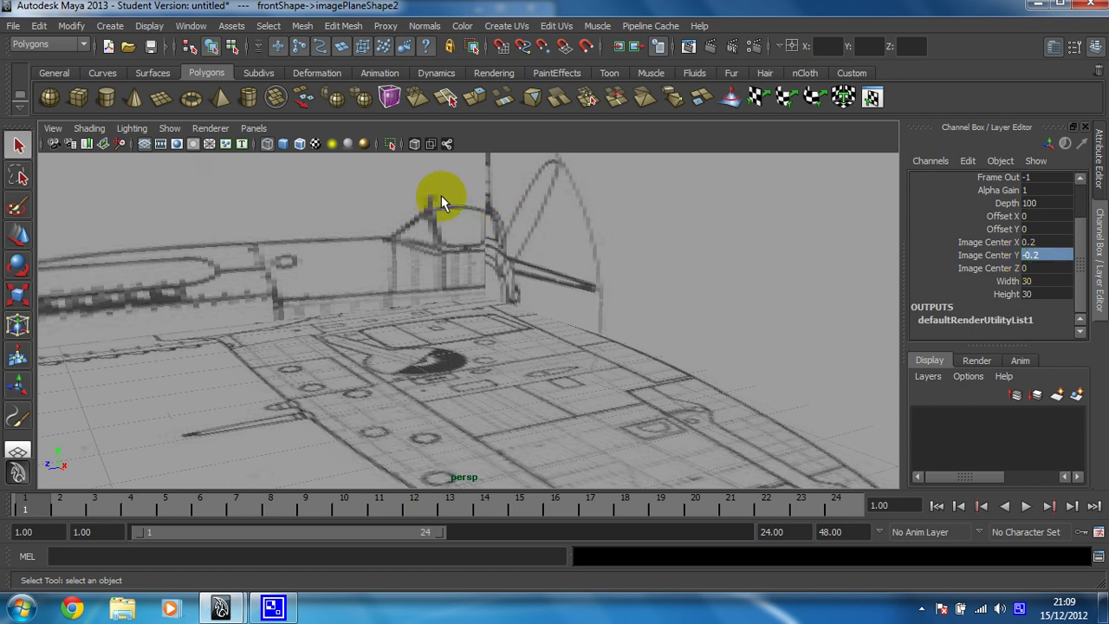
Orbit around the aircraft to check the front plane's alignment from below and above
alt+drag(460, 210, 470, 254)
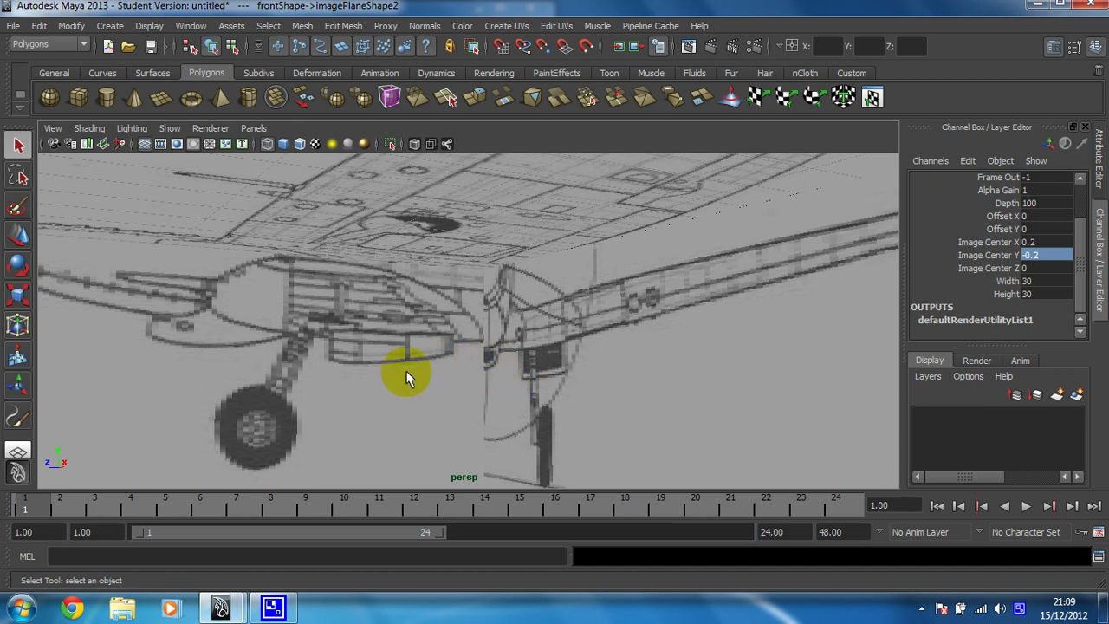
alt+drag(353, 322, 402, 360)
alt+right_drag(402, 359, 354, 336)
alt+drag(354, 336, 495, 329)
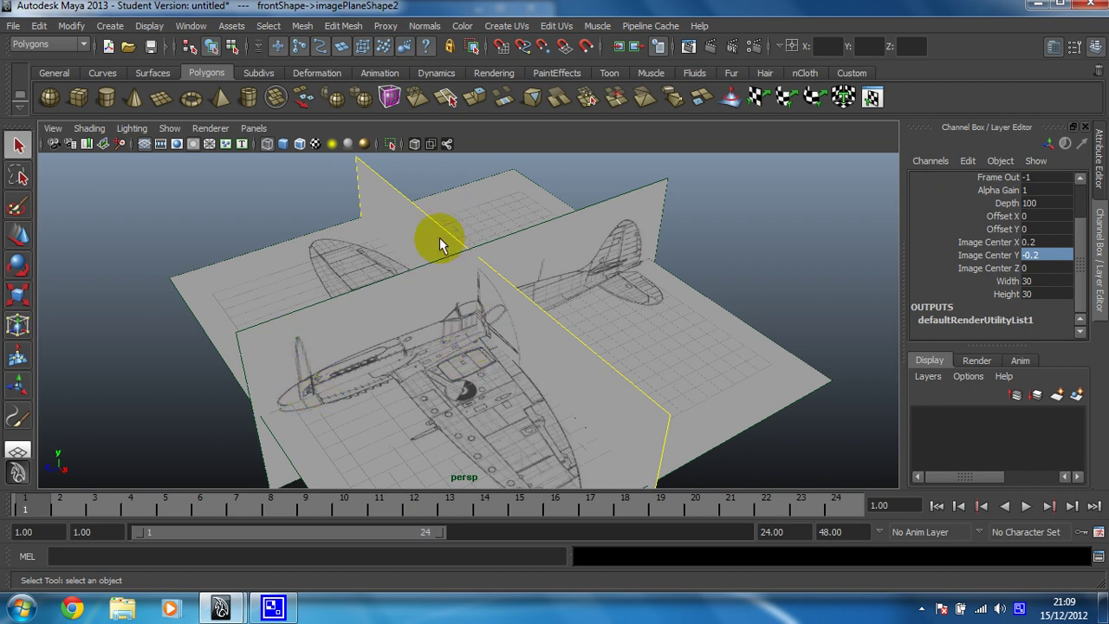
alt+drag(448, 269, 475, 268)
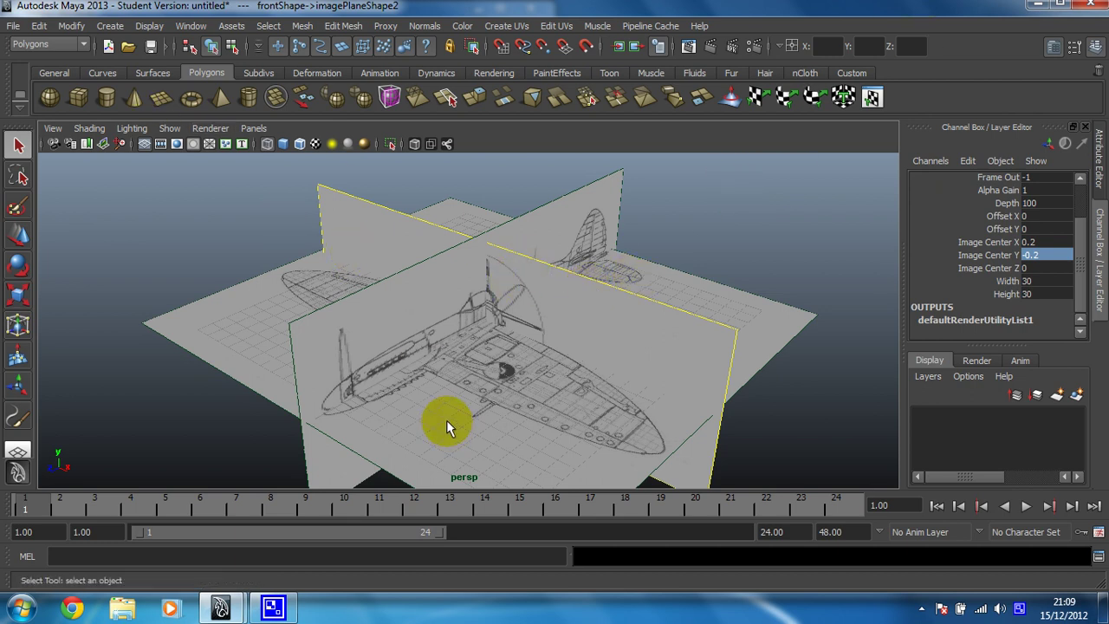
scroll(460, 302, down, 4)
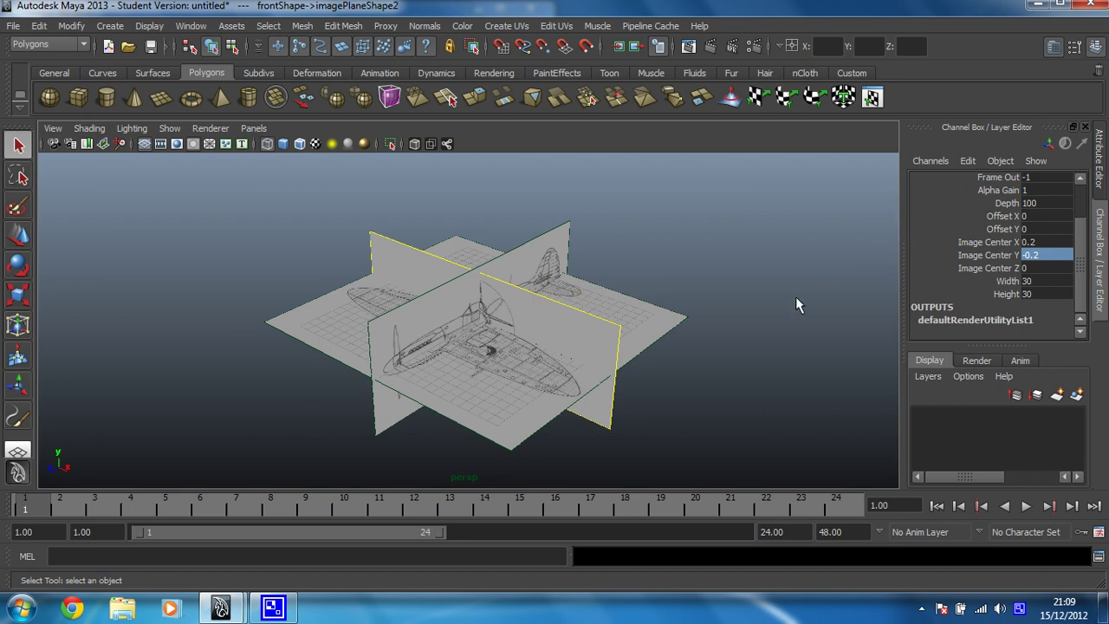
Set the front plane's Image Center Z and the top plane's Image Center Y to -25
click(1031, 268)
text(-)
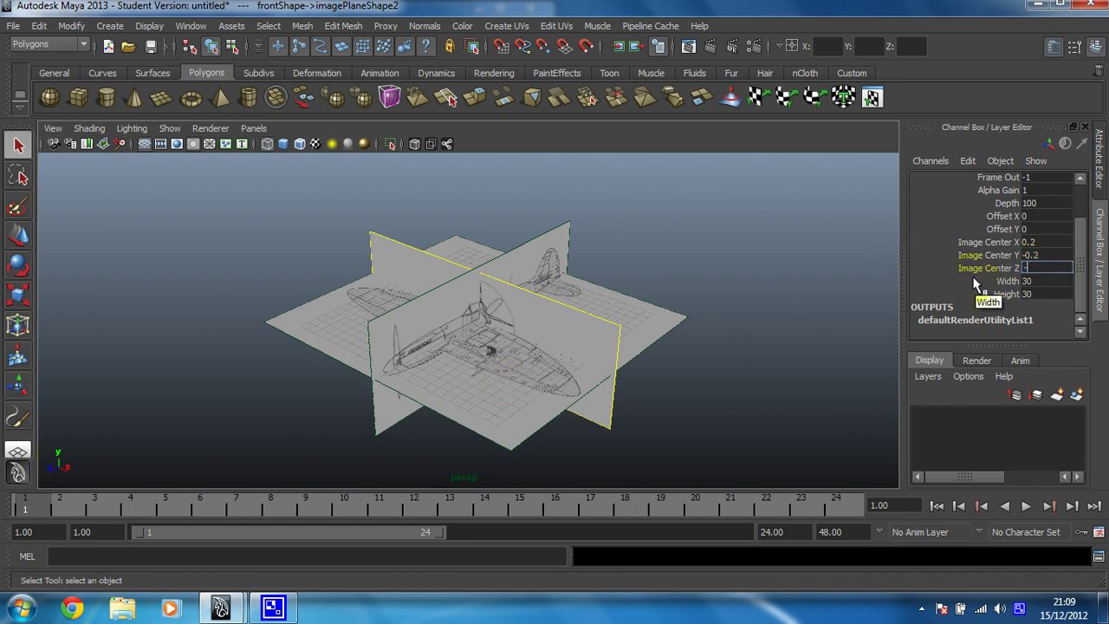
text(25)
key(Return)
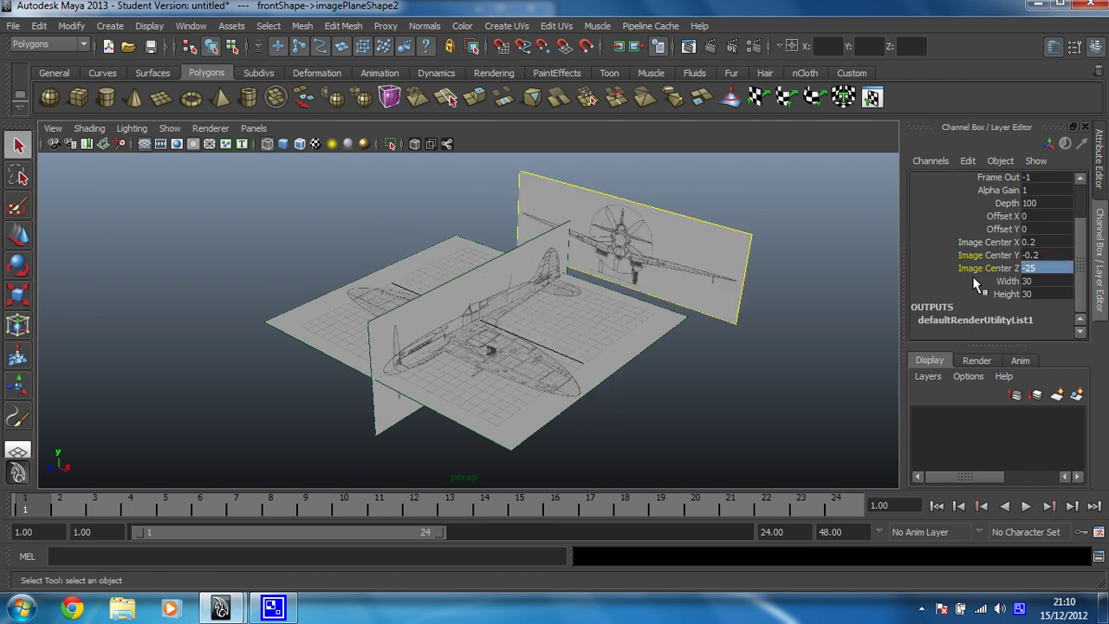
click(458, 384)
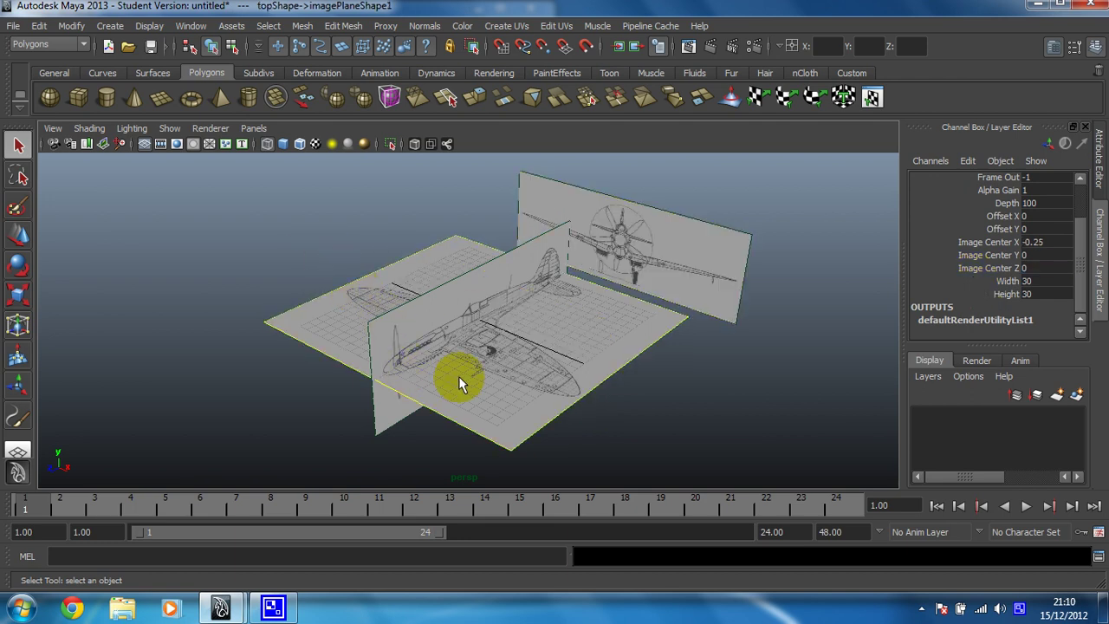
click(1031, 254)
text(-25)
key(Return)
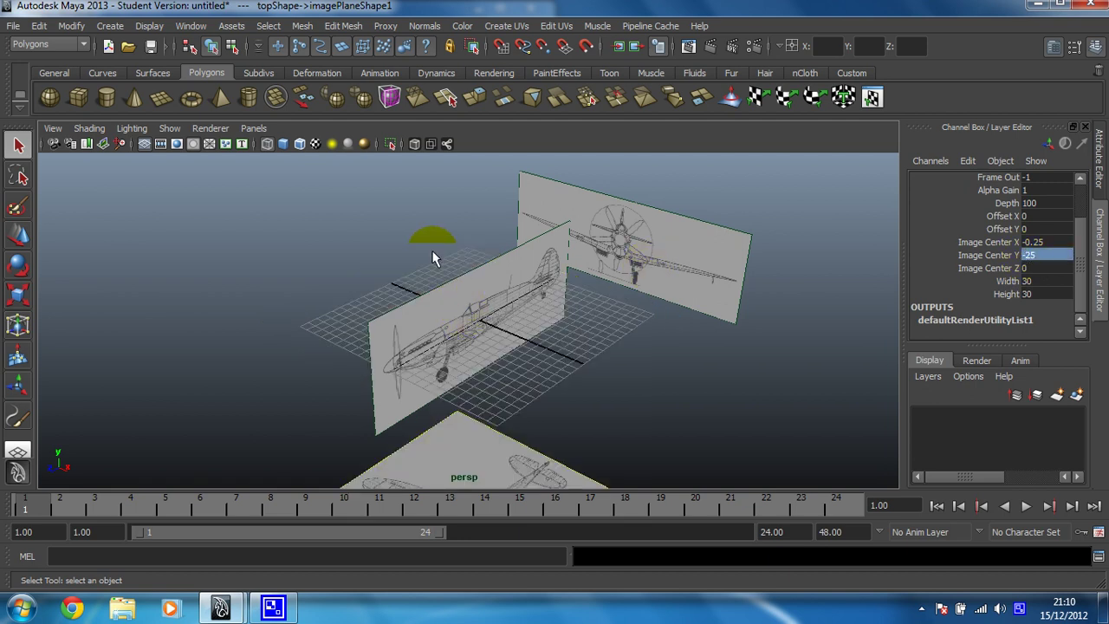
Move the side plane off the grid with Image Center X -25, then show all four views
click(464, 289)
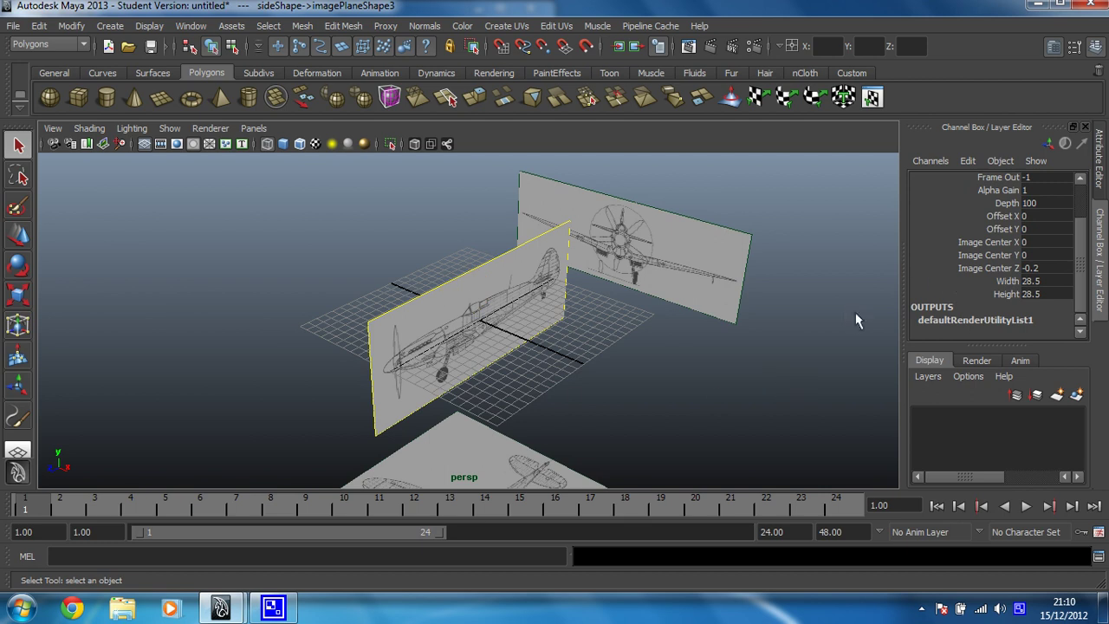
click(951, 243)
text(-25)
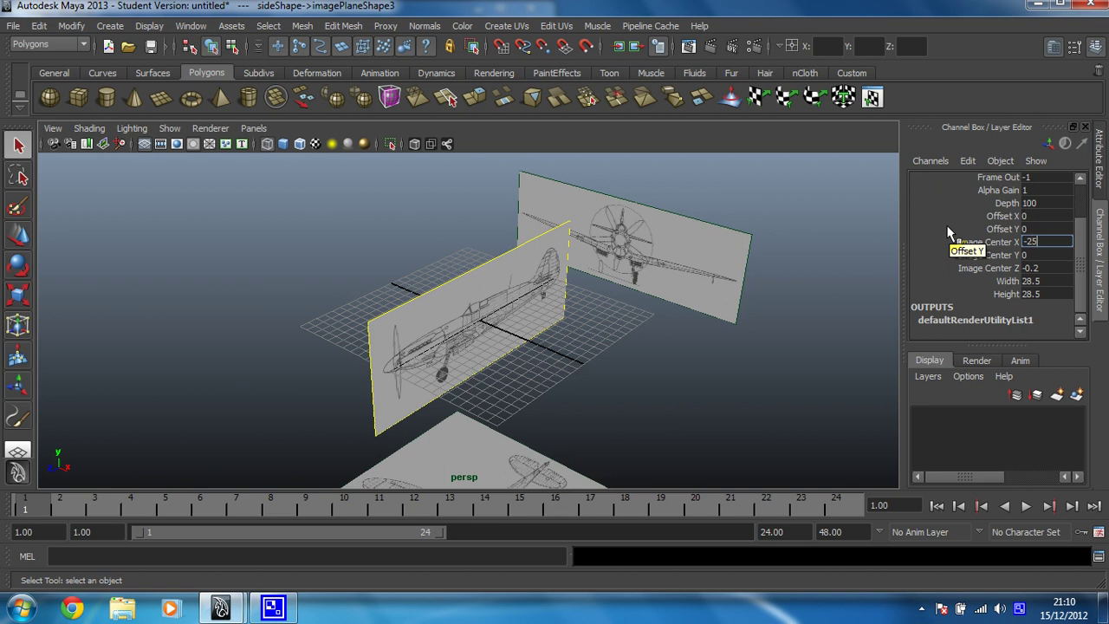
key(Return)
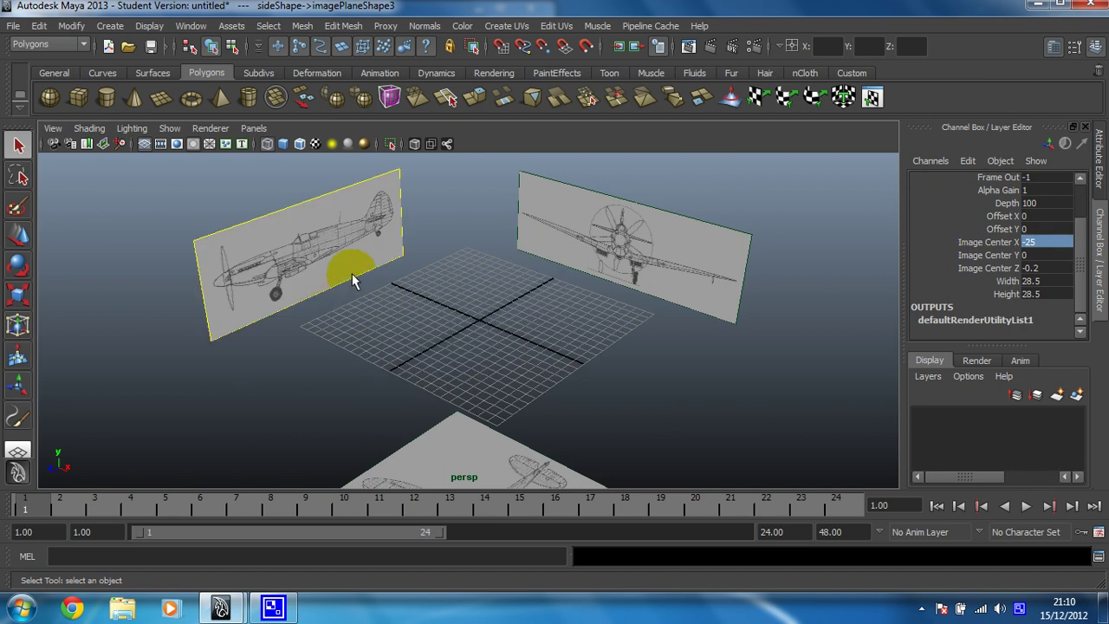
alt+drag(359, 277, 487, 287)
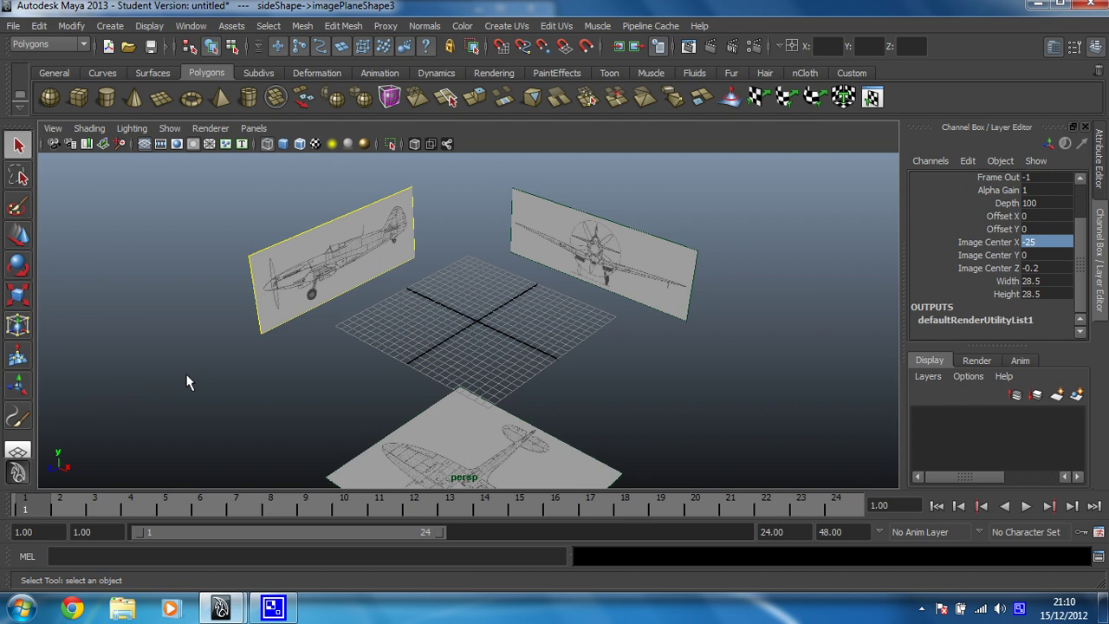
key(space)
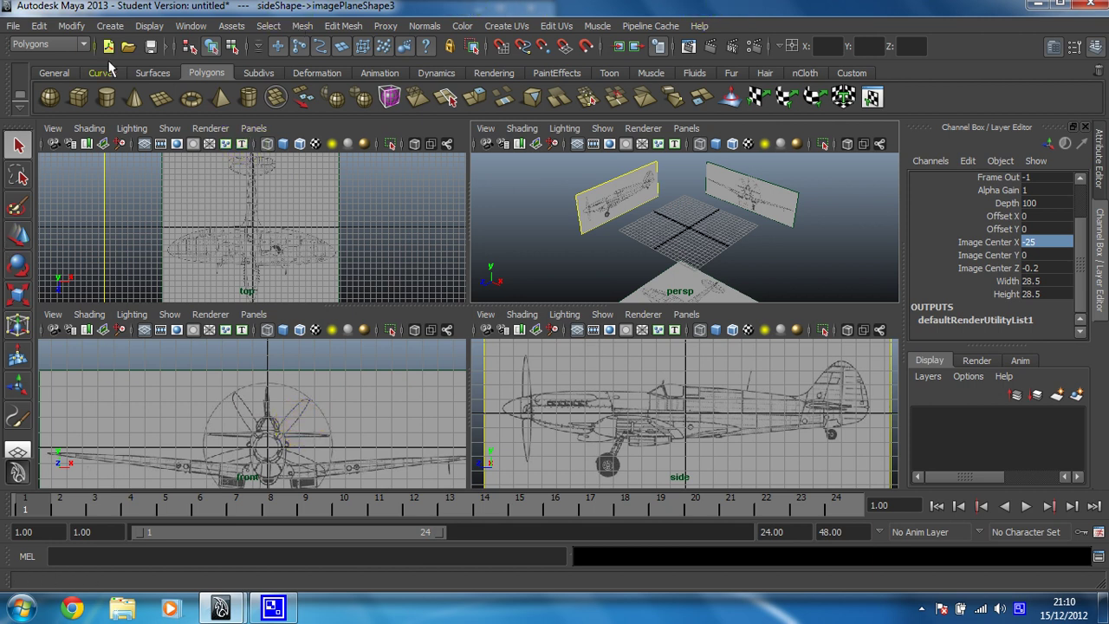
Save the scene as Spitfire.mb, confirming the Student Version warning
click(14, 26)
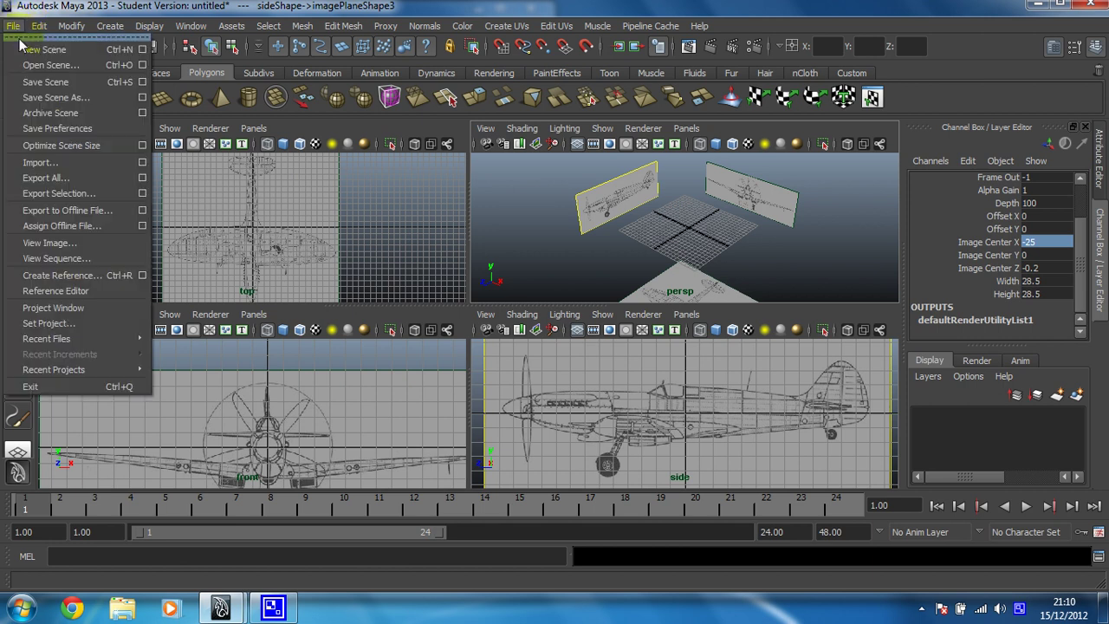
click(50, 98)
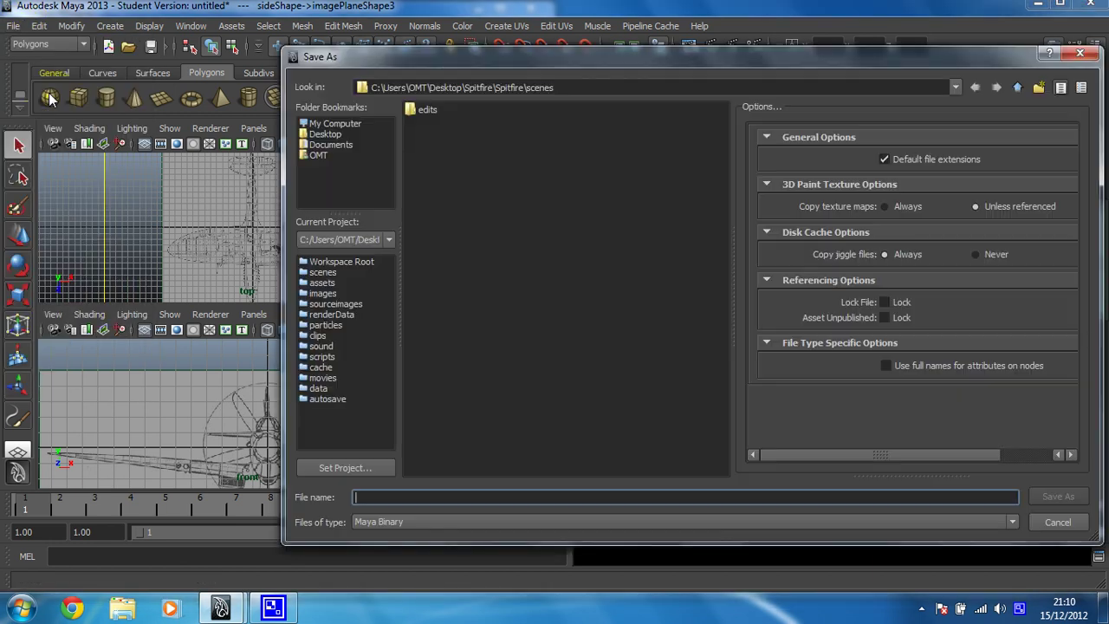
text(Spitfire)
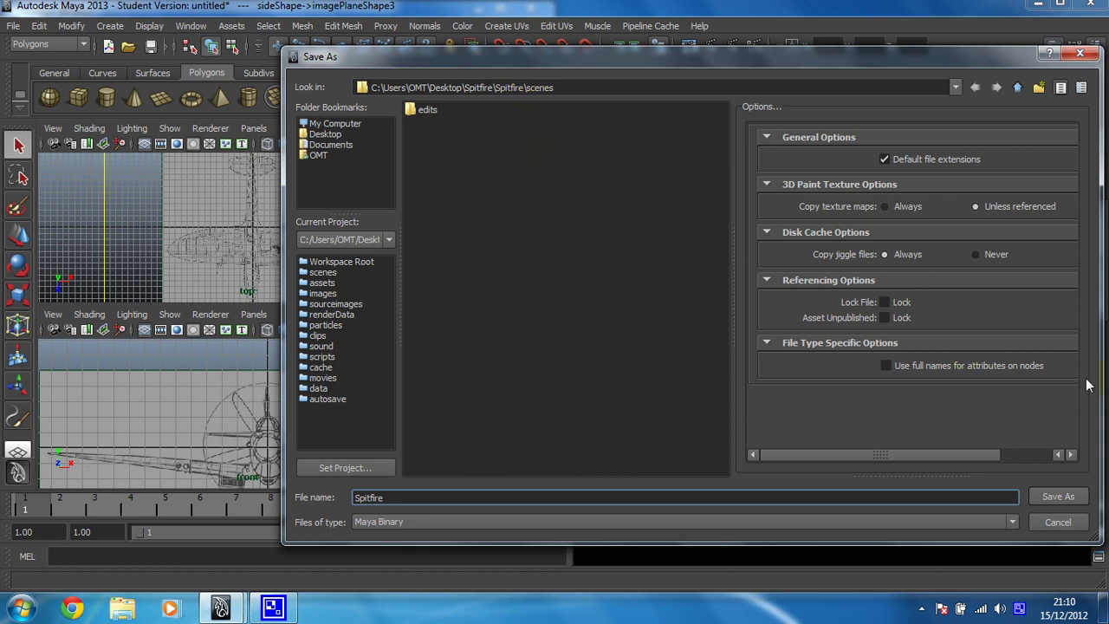
click(1054, 496)
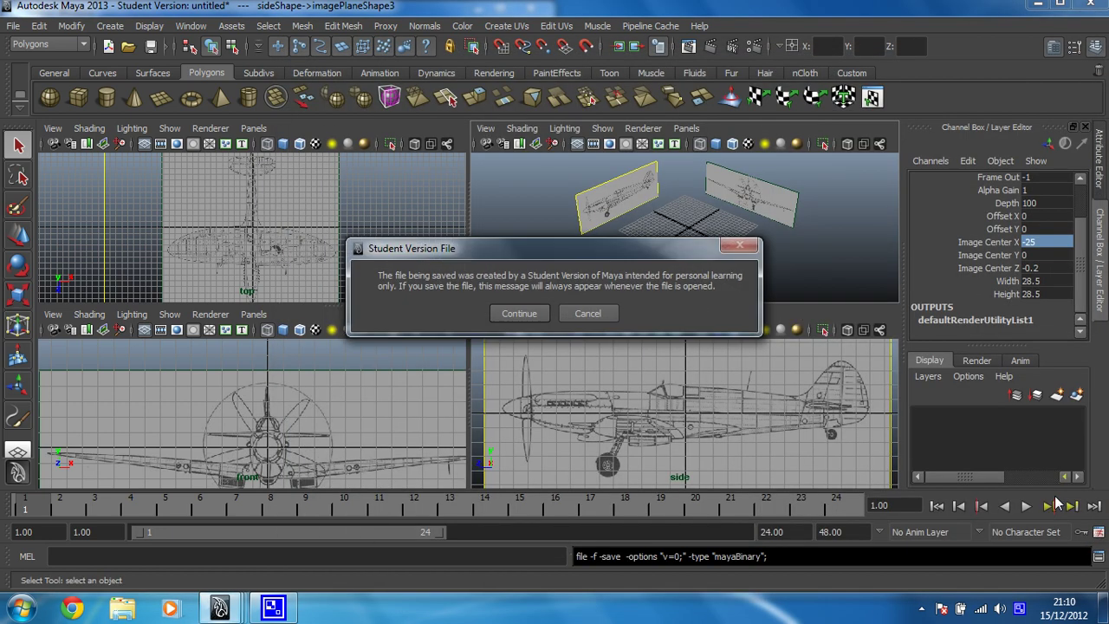
click(500, 313)
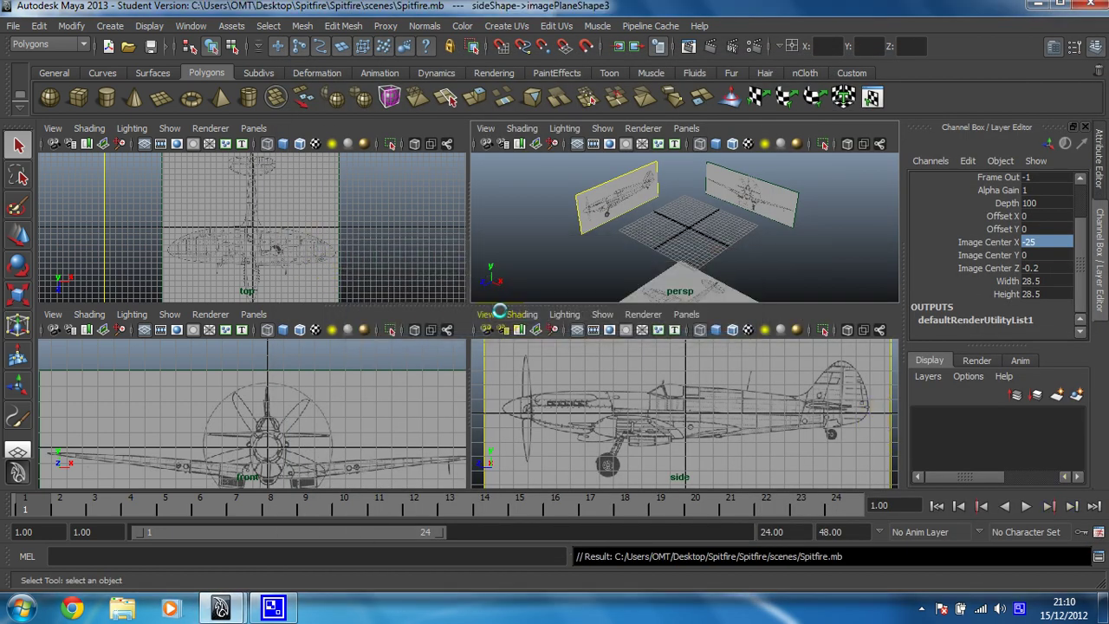